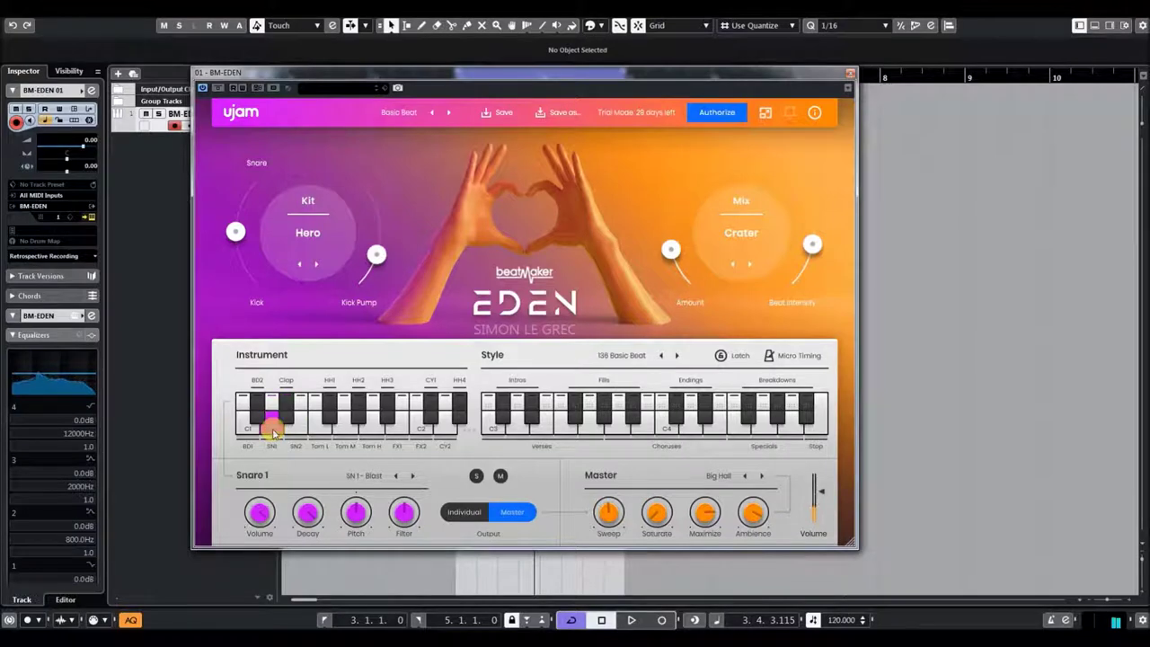
Reshape Snare 1 with a shorter decay, the SN 1 - Combust sound and a lower filter, with Kick Pump at maximum
left_click_drag(308, 515, 320, 638)
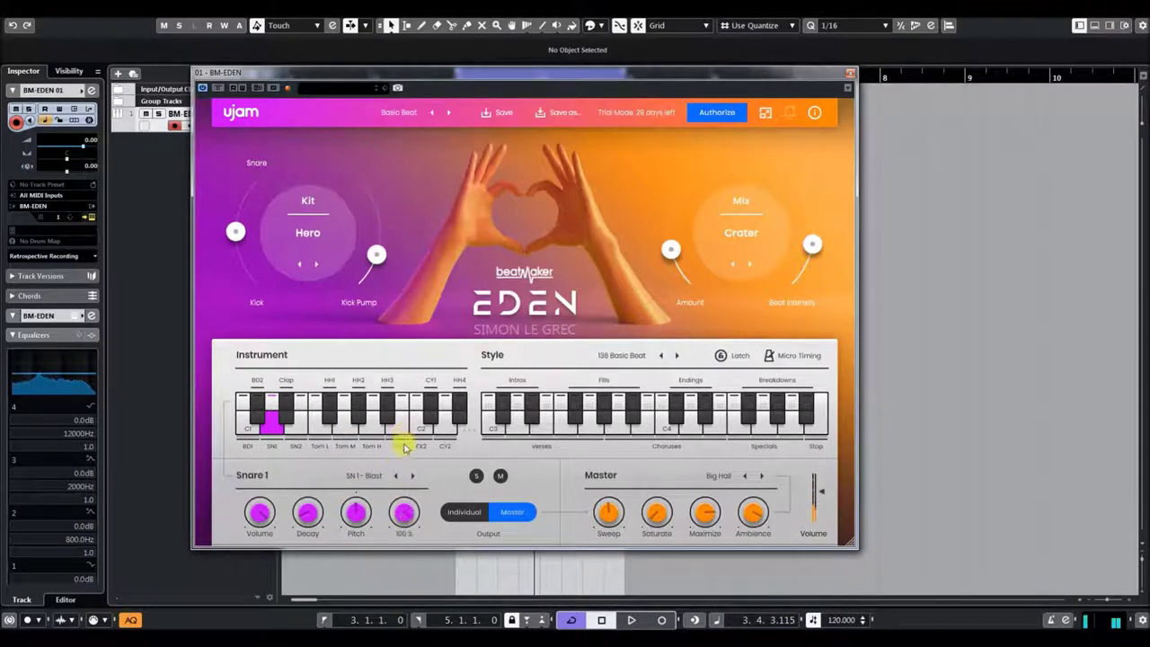
left_click_drag(371, 261, 333, 127)
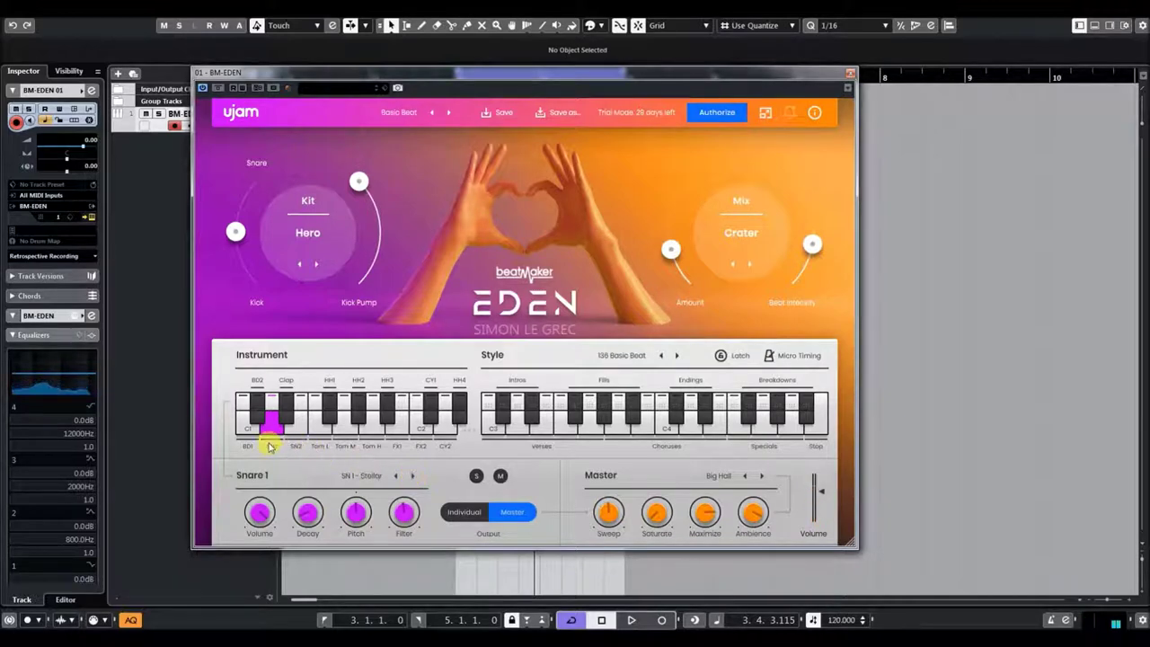
left_click(414, 478)
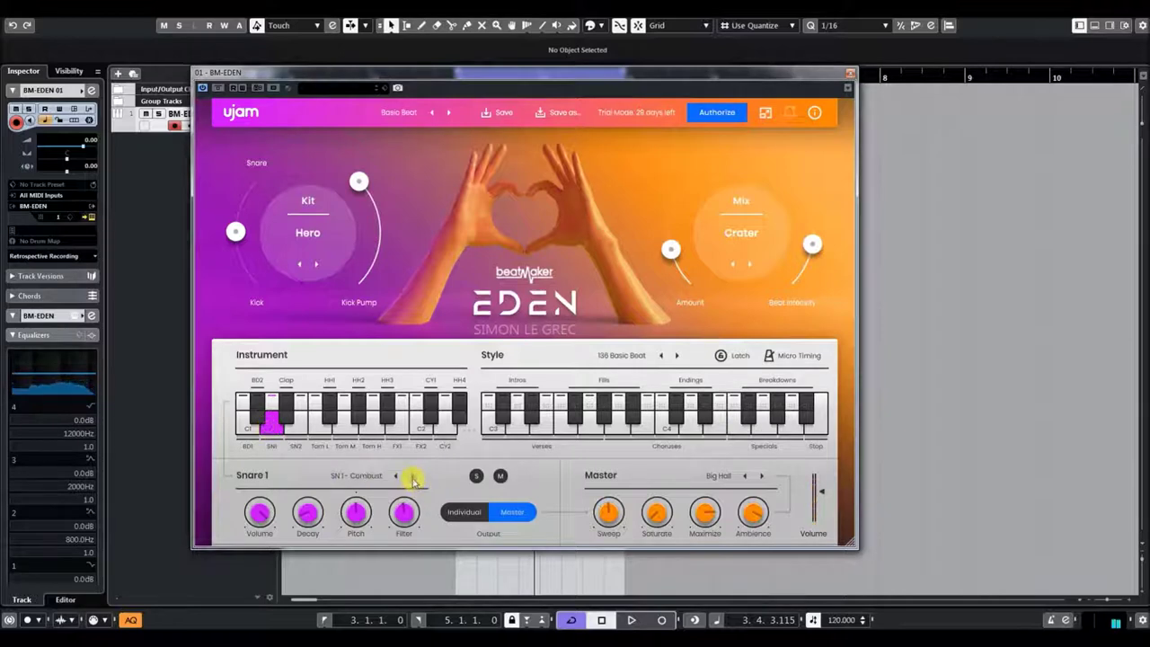
left_click_drag(405, 514, 424, 538)
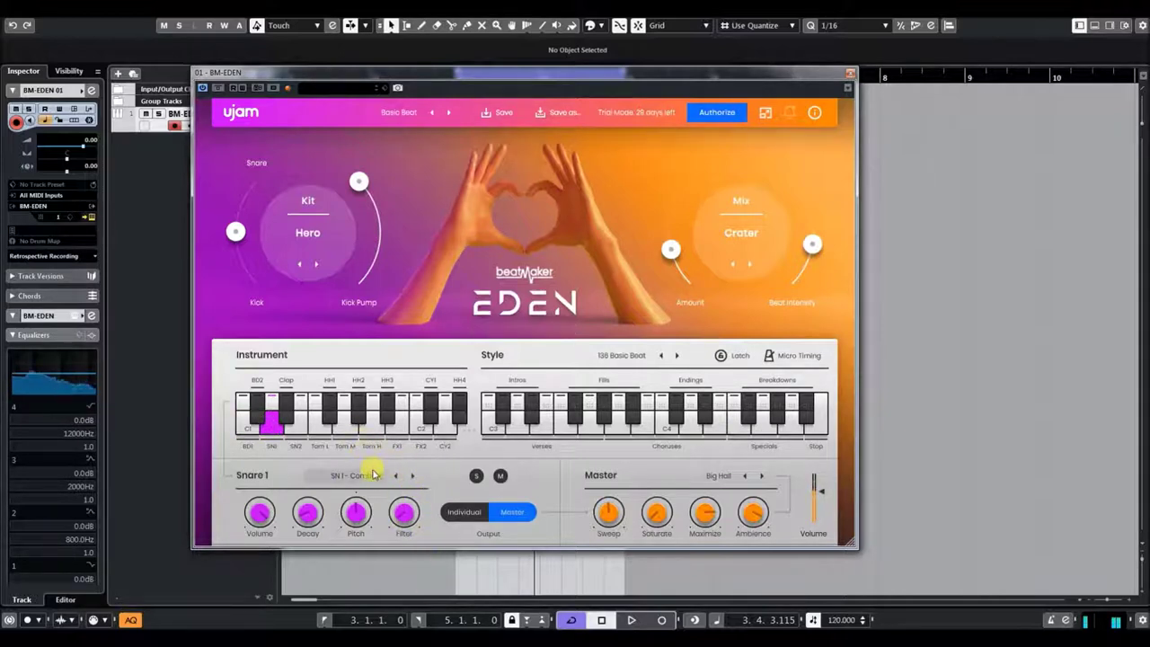
mouse_move(372, 194)
left_mouse_down()
mouse_move(380, 266)
mouse_move(358, 376)
mouse_move(382, 235)
mouse_move(360, 184)
left_mouse_up()
left_click_drag(252, 225, 303, 361)
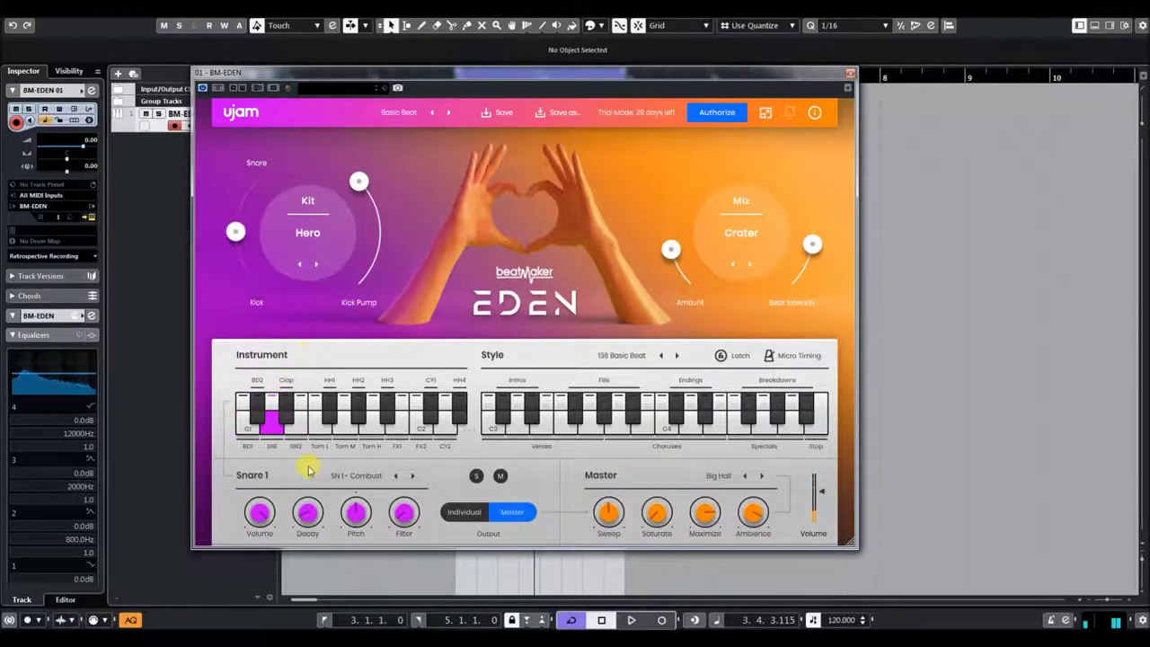
Select Bass Drum 1, choose the factory preset Basic Beat from Four To The Floor, and set the project tempo to 124 BPM
left_click(249, 430)
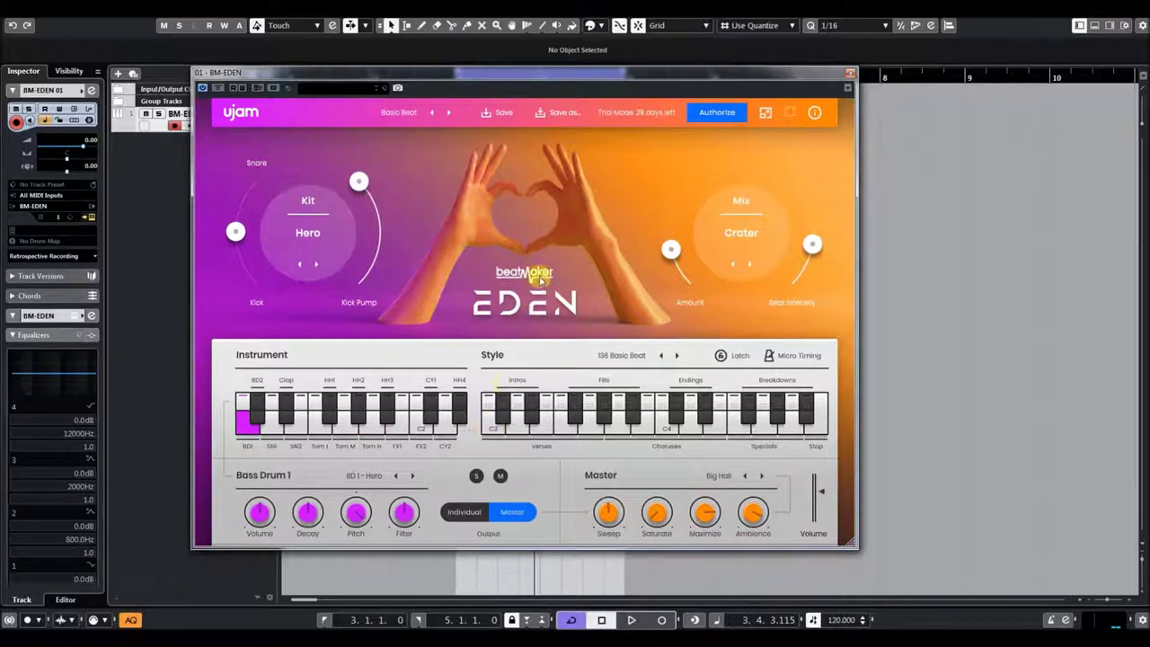
left_click(409, 112)
mouse_move(384, 125)
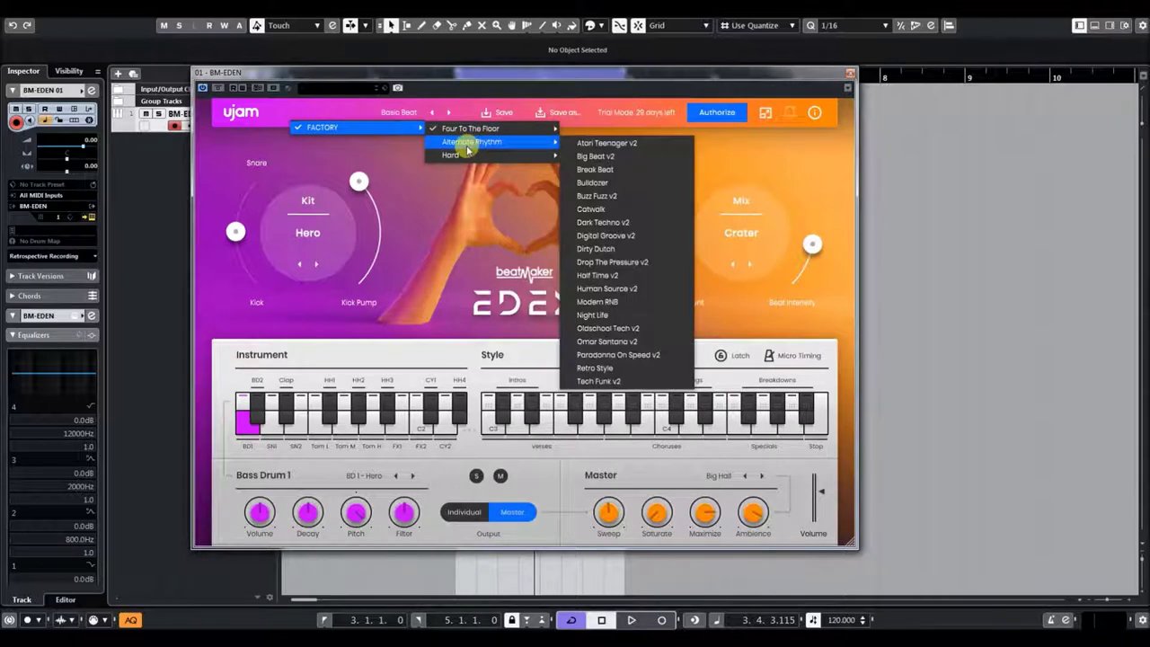
mouse_move(476, 128)
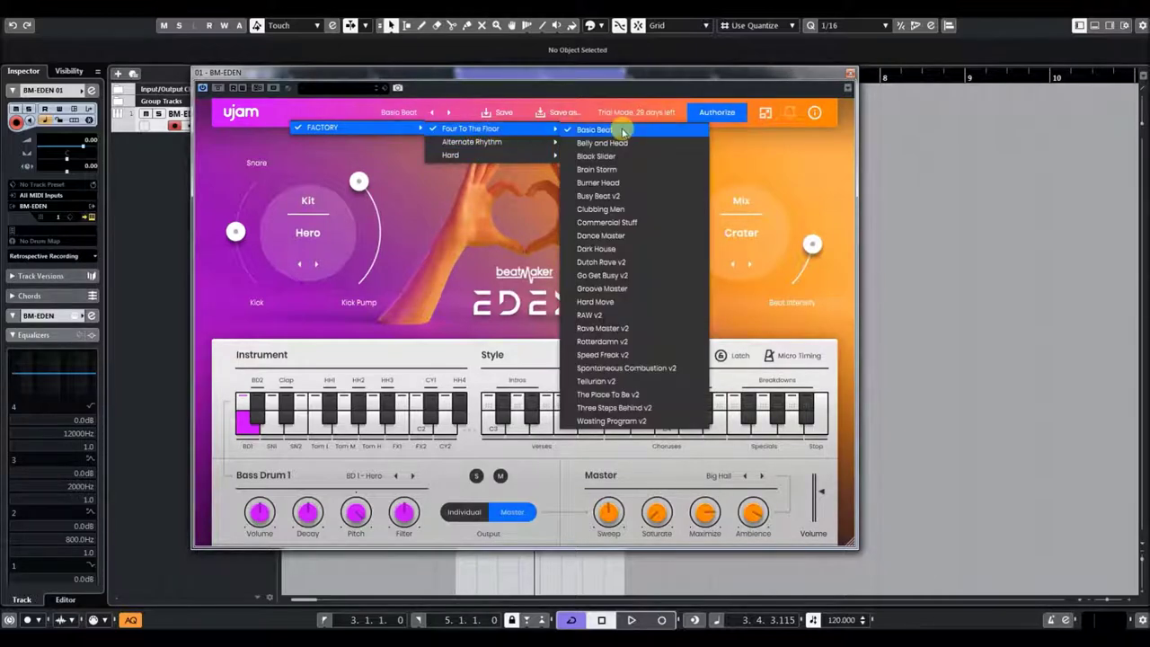
left_click(622, 131)
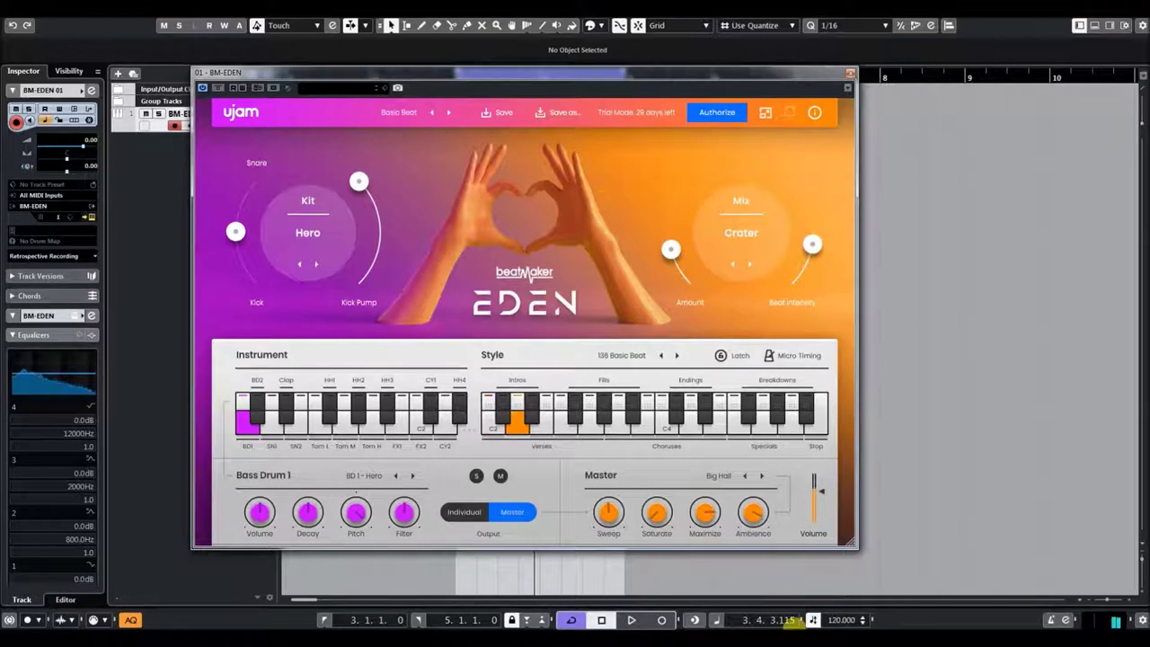
scroll(835, 620, "up", 4)
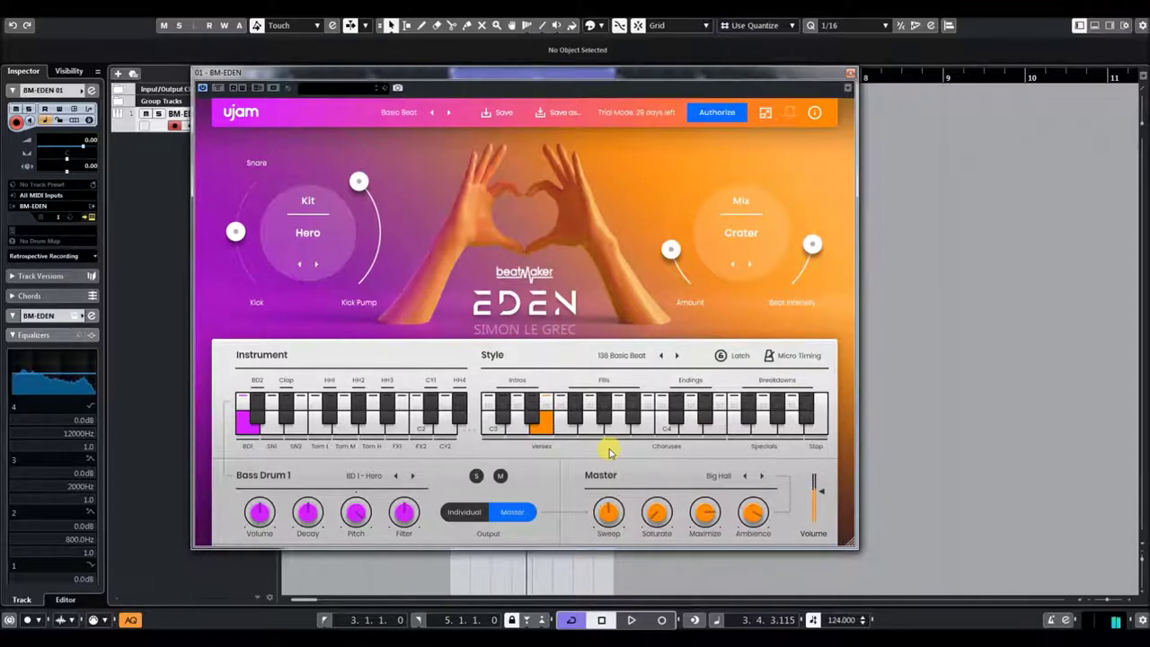
Raise Beat Intensity to maximum and set the mix Amount to 100 with the Equinox mix
left_click_drag(813, 245, 765, 178)
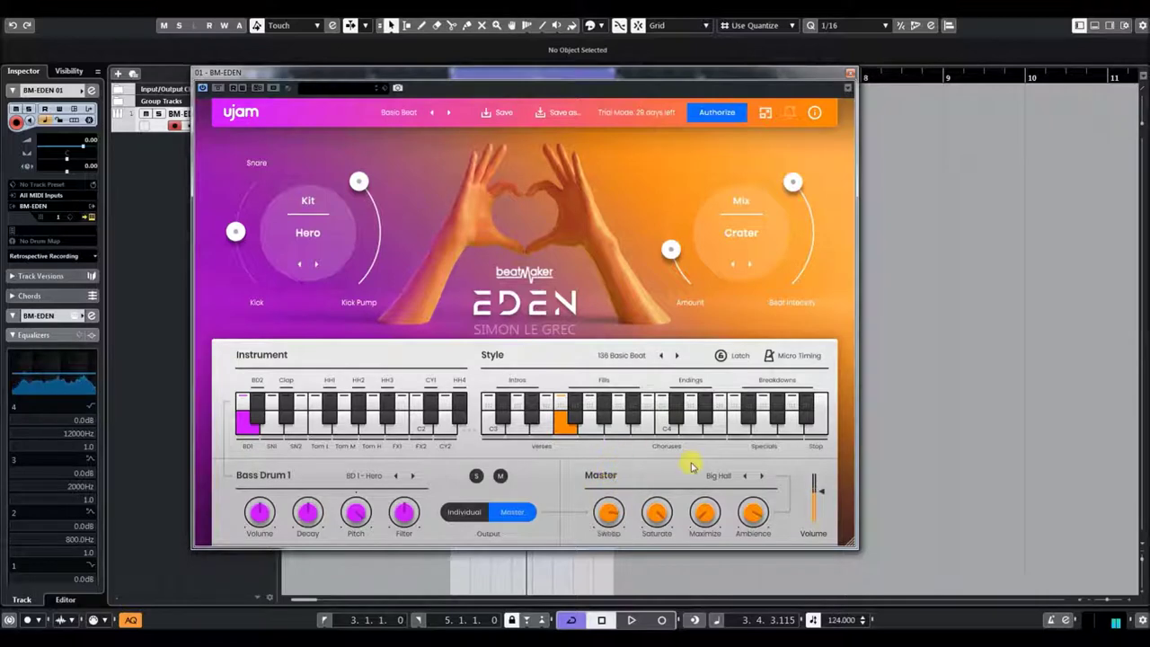
left_click(761, 476)
left_click_drag(671, 275, 662, 234)
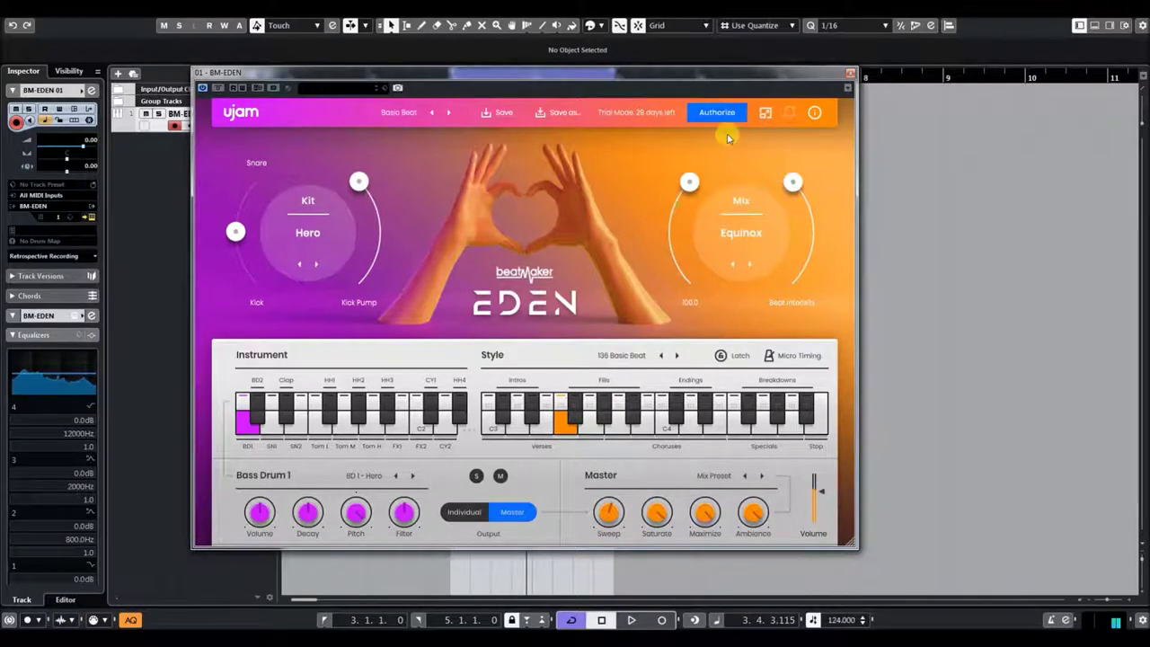
Lower the Equinox mix Amount and the Master Ambience, and switch to the Belly and Head preset
left_click_drag(690, 186, 691, 259)
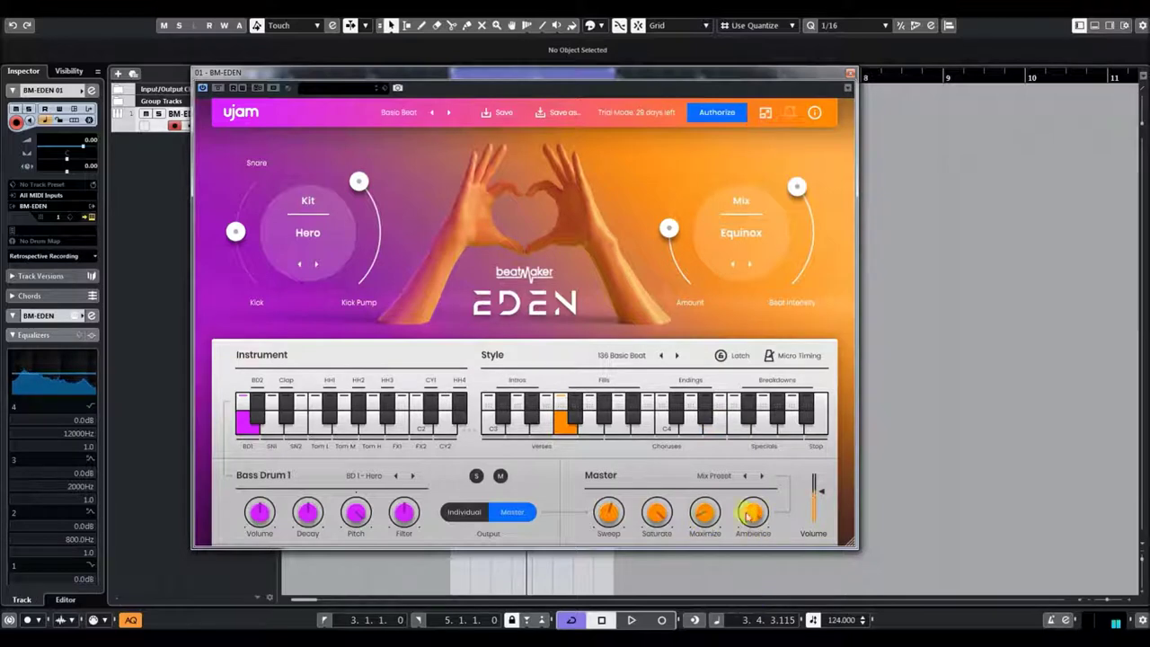
left_click(726, 427)
left_click_drag(752, 513, 753, 579)
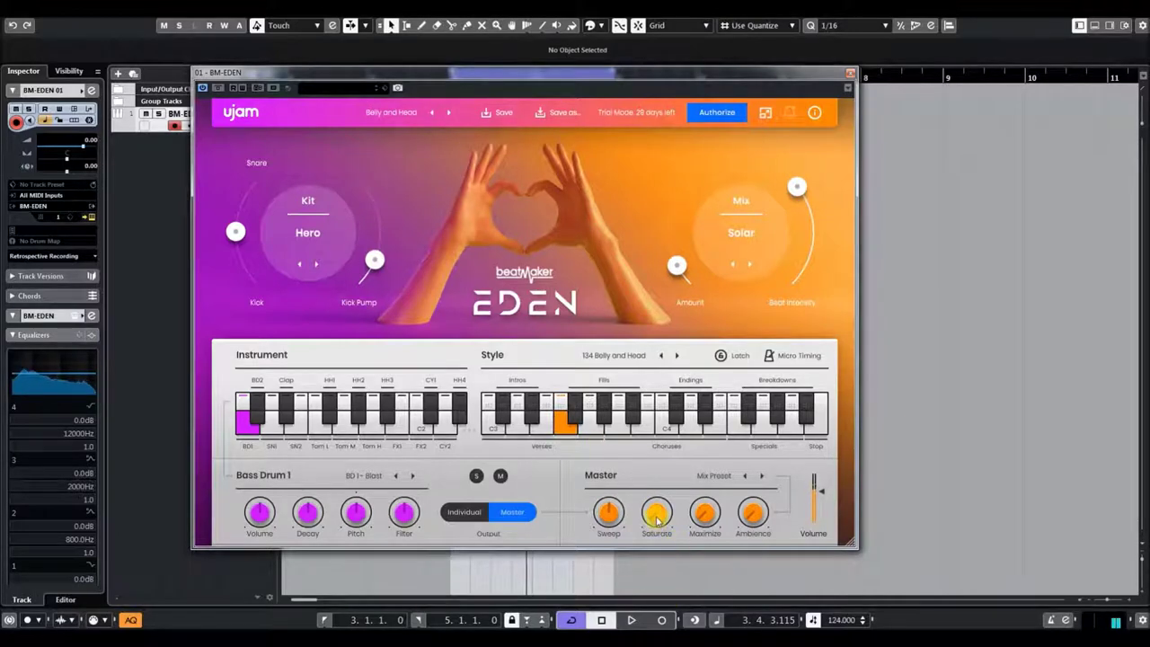
Raise the Solar mix Amount and Master Saturate with the Big Hall master preset, and reduce Beat Intensity slightly
mouse_move(614, 512)
left_mouse_down()
mouse_move(611, 416)
mouse_move(629, 547)
mouse_move(641, 552)
mouse_move(633, 508)
left_mouse_up()
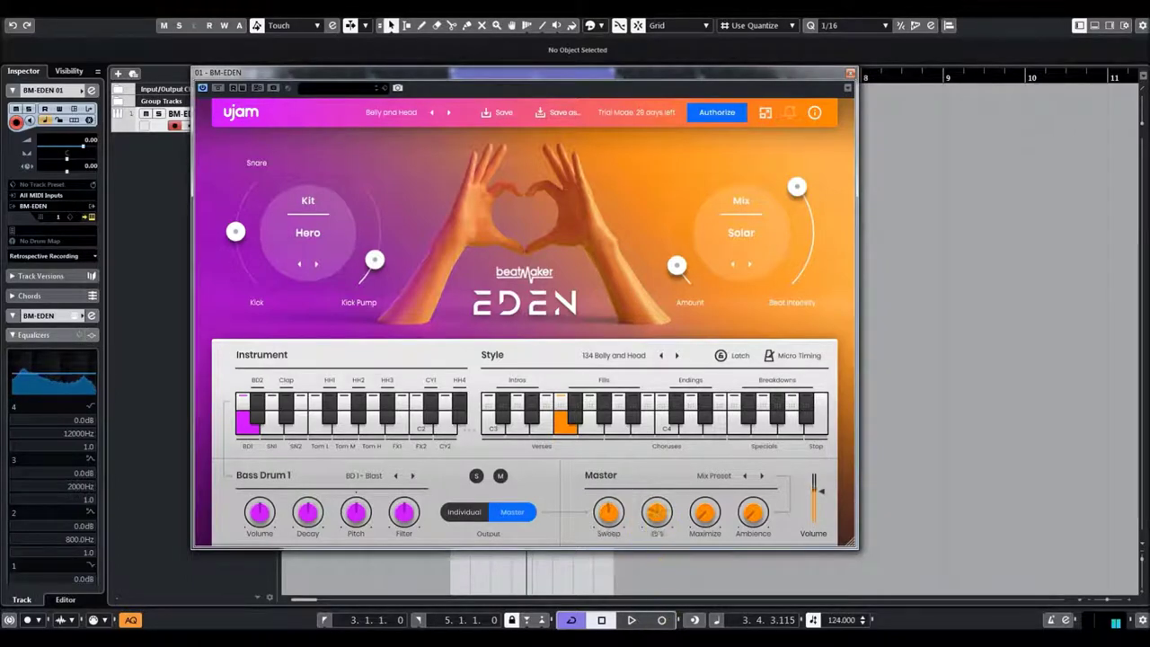
left_click_drag(680, 262, 675, 208)
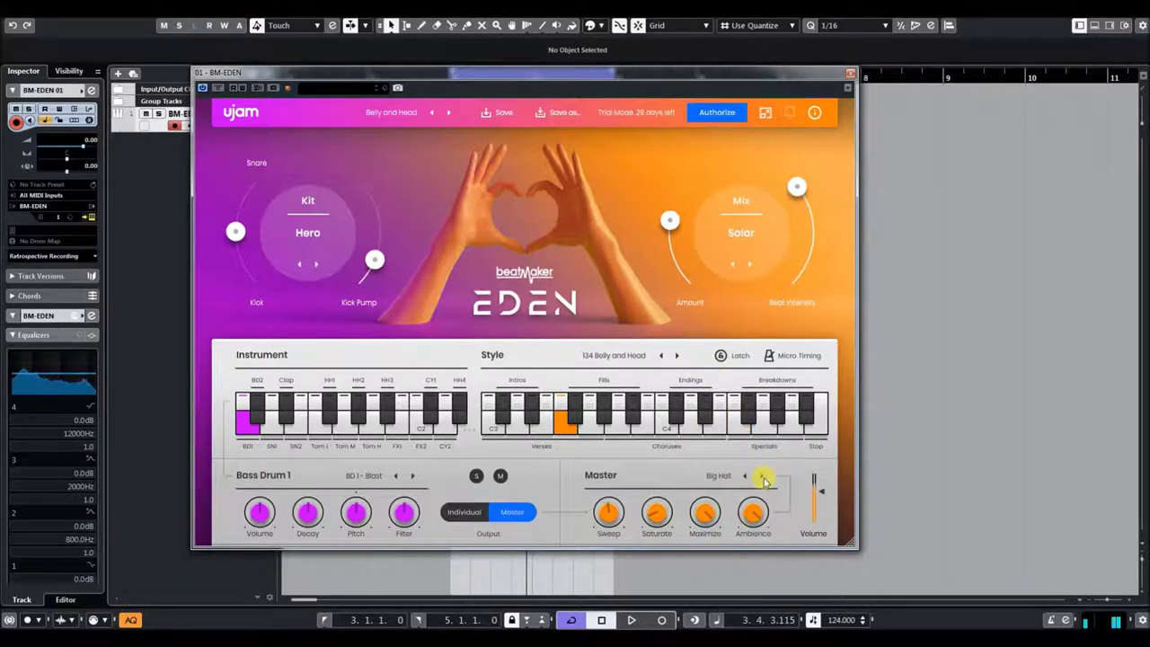
left_click_drag(794, 188, 799, 214)
left_click_drag(657, 516, 654, 468)
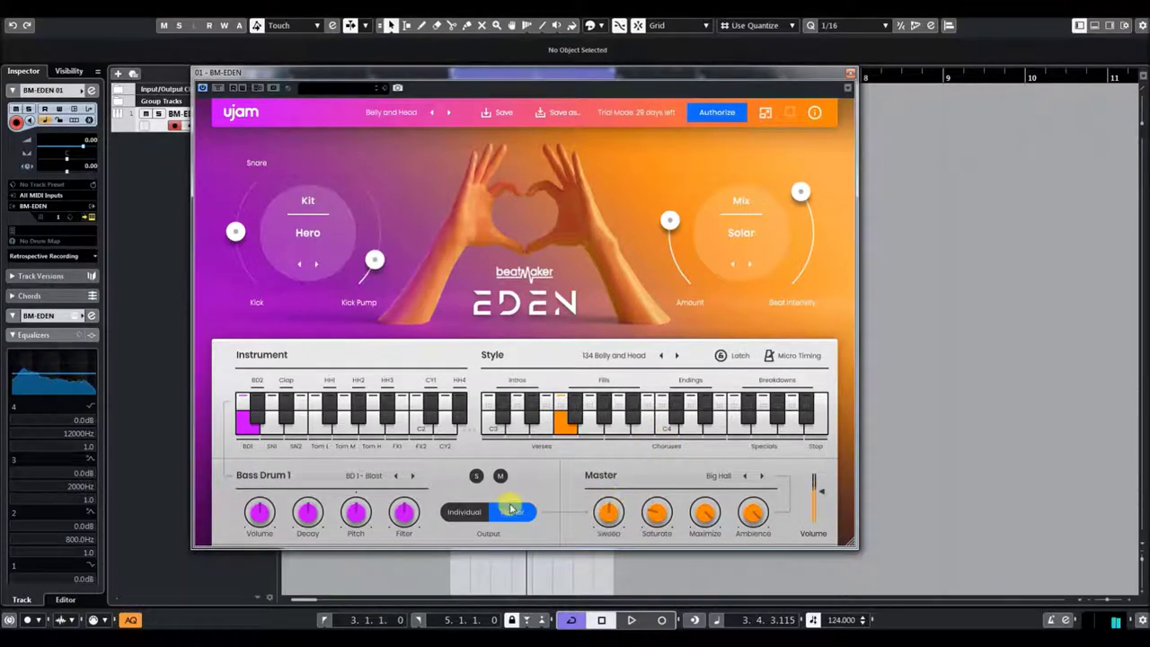
Route Bass Drum 1 to Individual output and back to Master, and change the mix through Eclipsed to Density
left_click(468, 513)
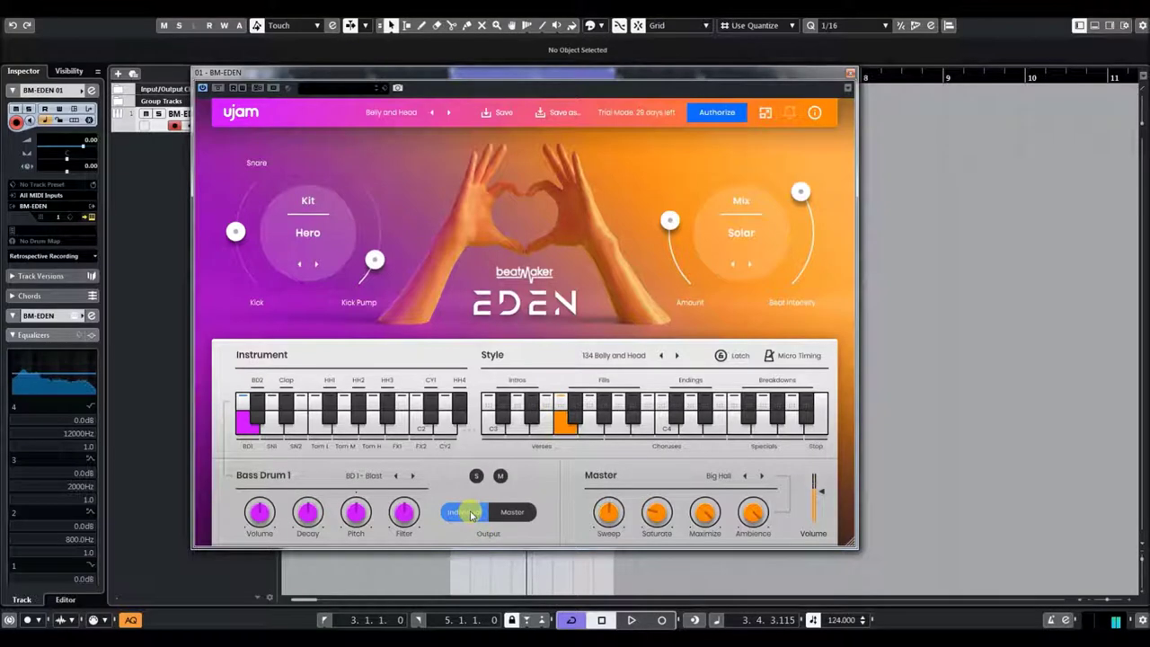
left_click(514, 512)
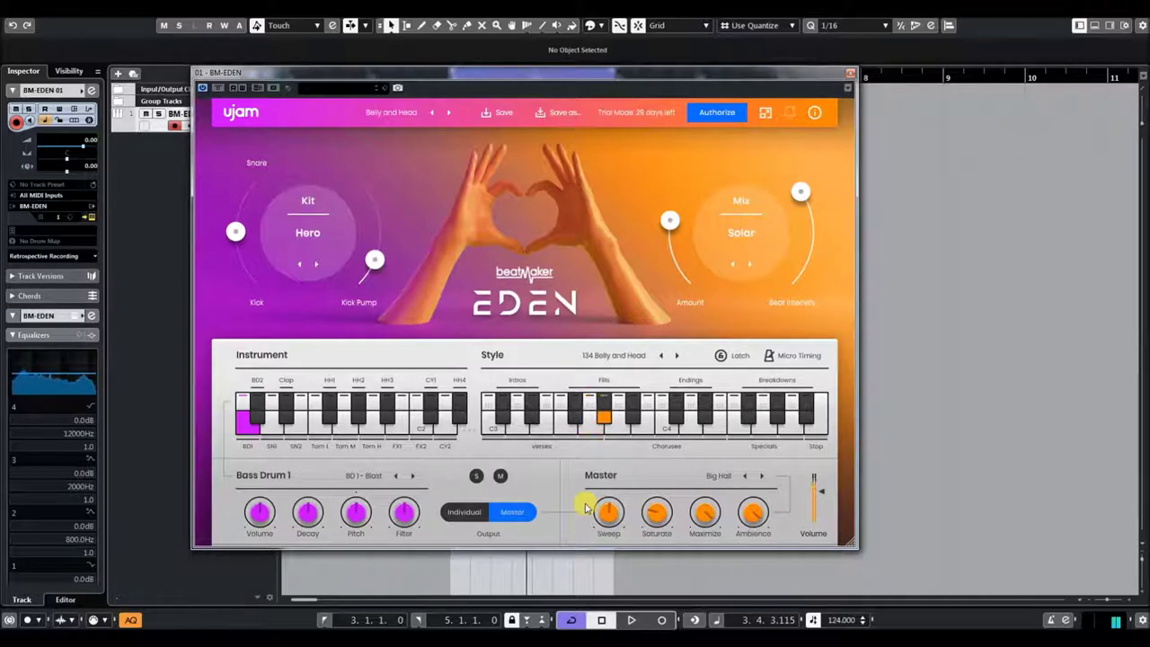
left_click(750, 267)
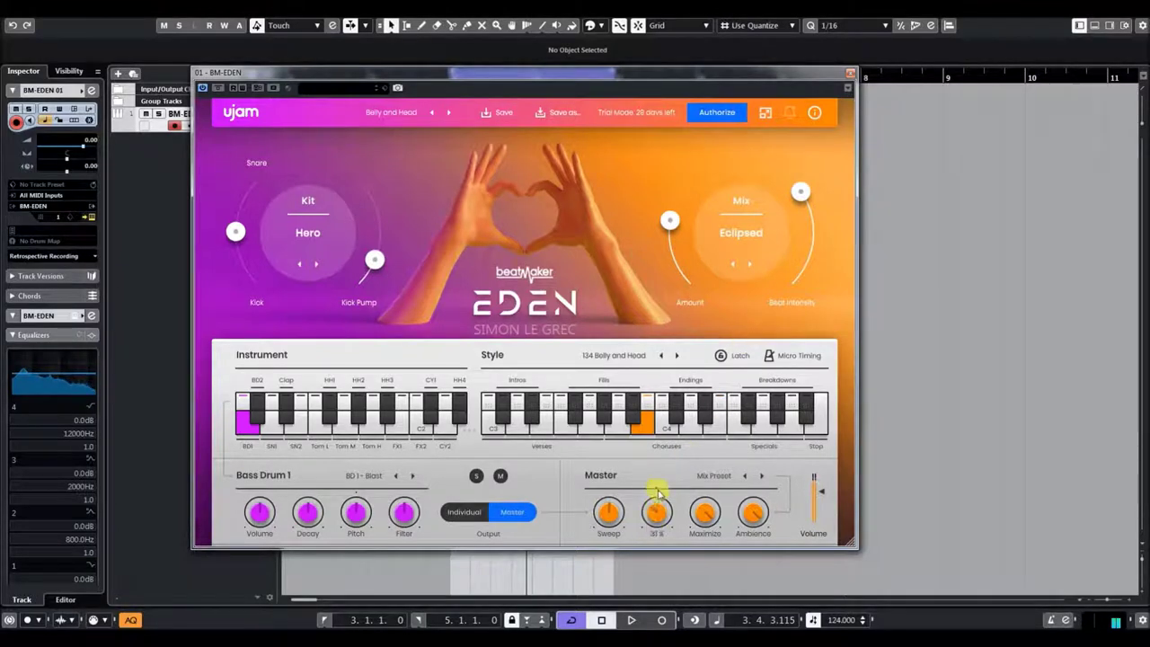
left_click(750, 264)
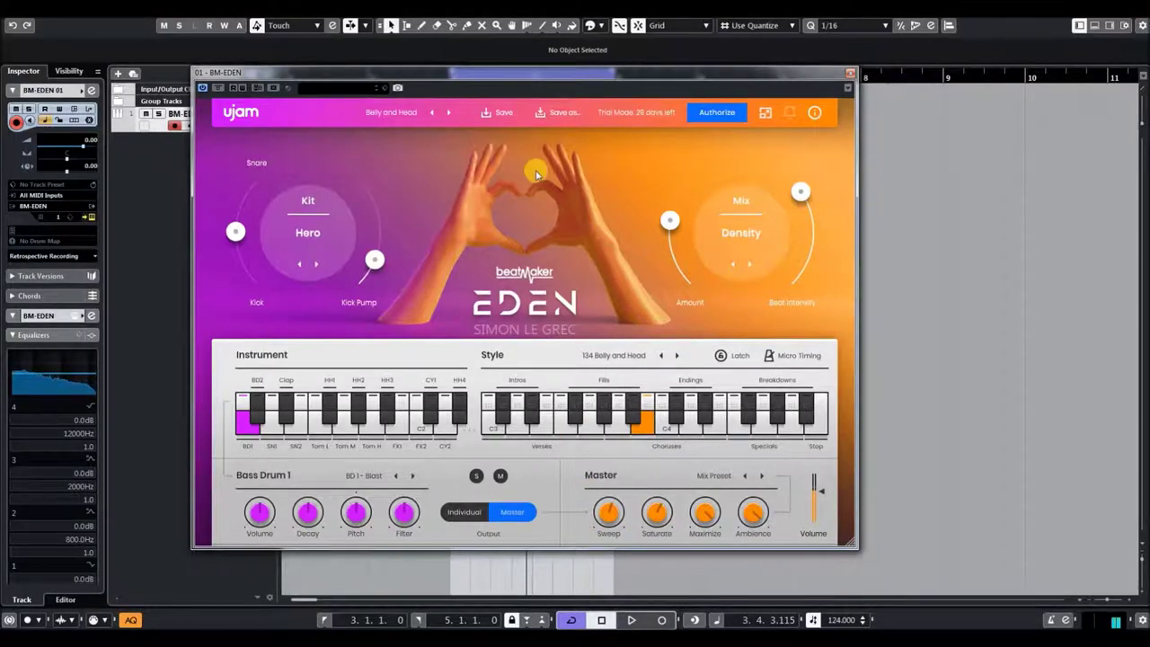
Load the Black Slider preset and raise its mix Amount, Beat Intensity, Saturate, Maximize and Ambience
left_click(451, 113)
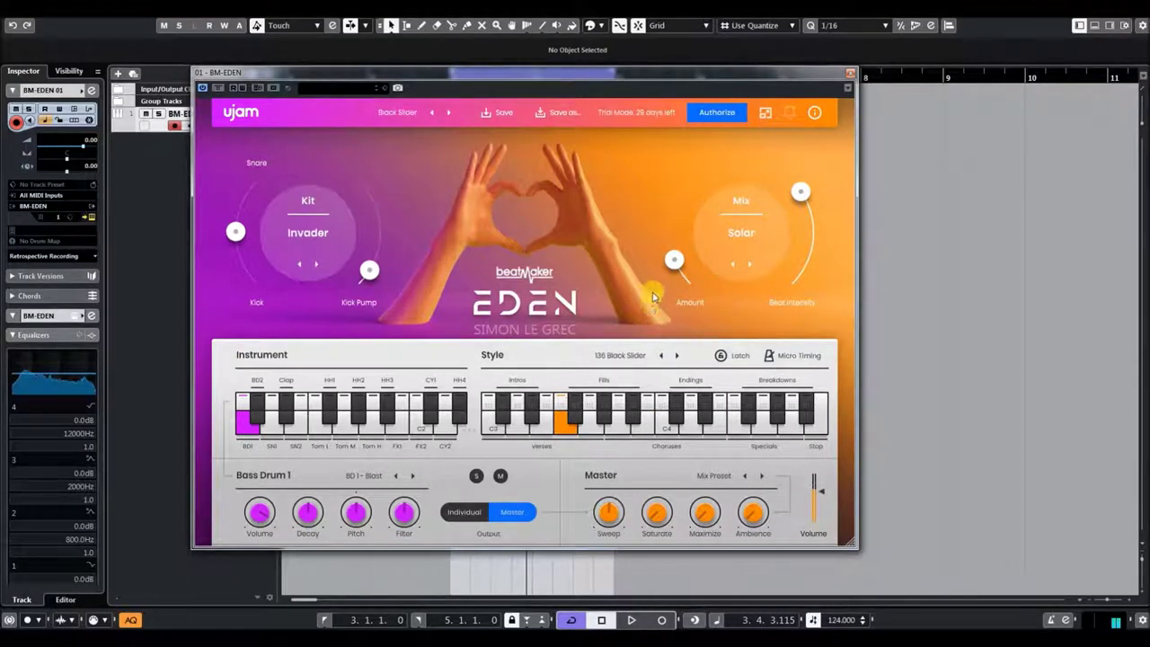
left_click_drag(675, 260, 706, 158)
left_click_drag(802, 192, 799, 153)
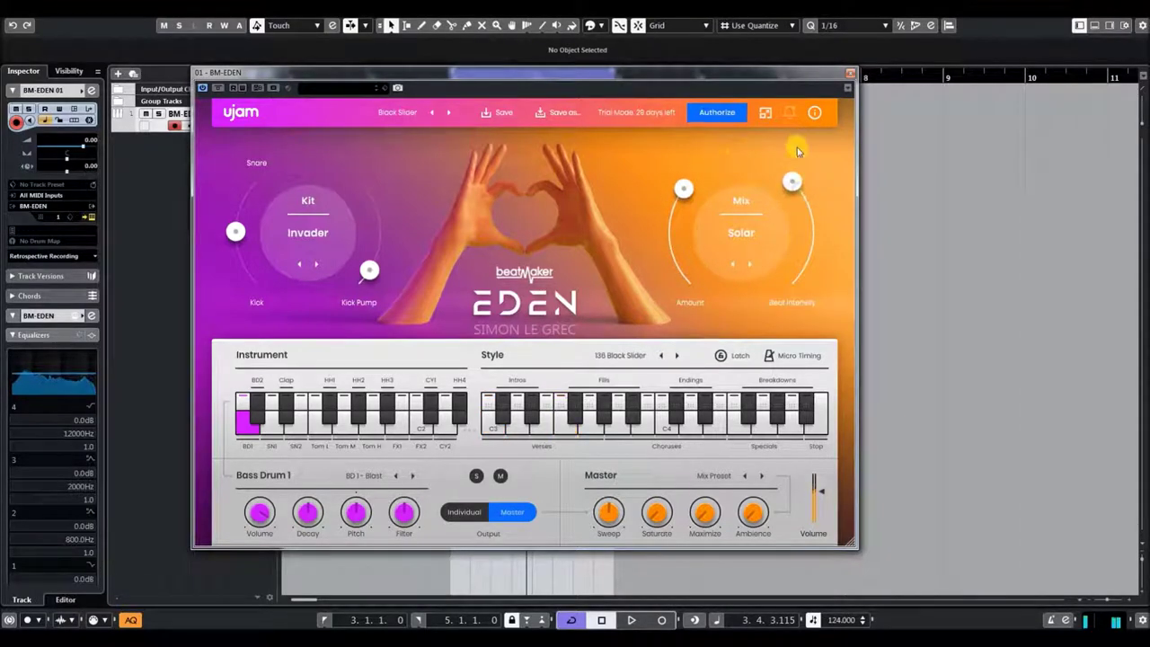
left_click_drag(657, 513, 707, 405)
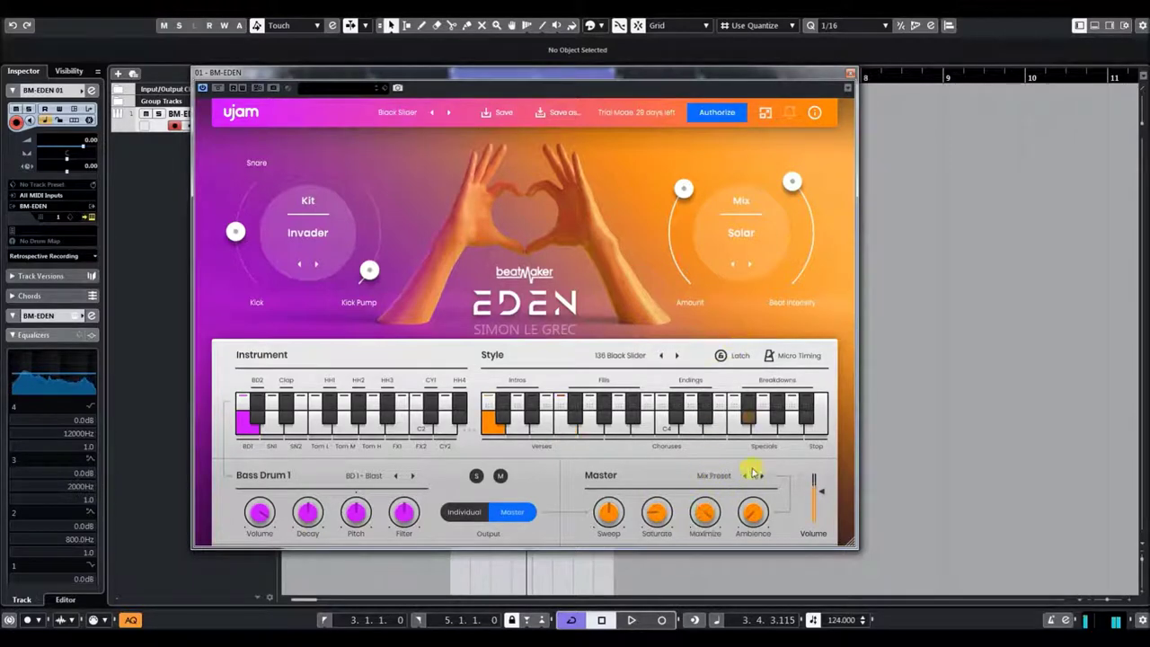
left_click_drag(749, 517, 743, 316)
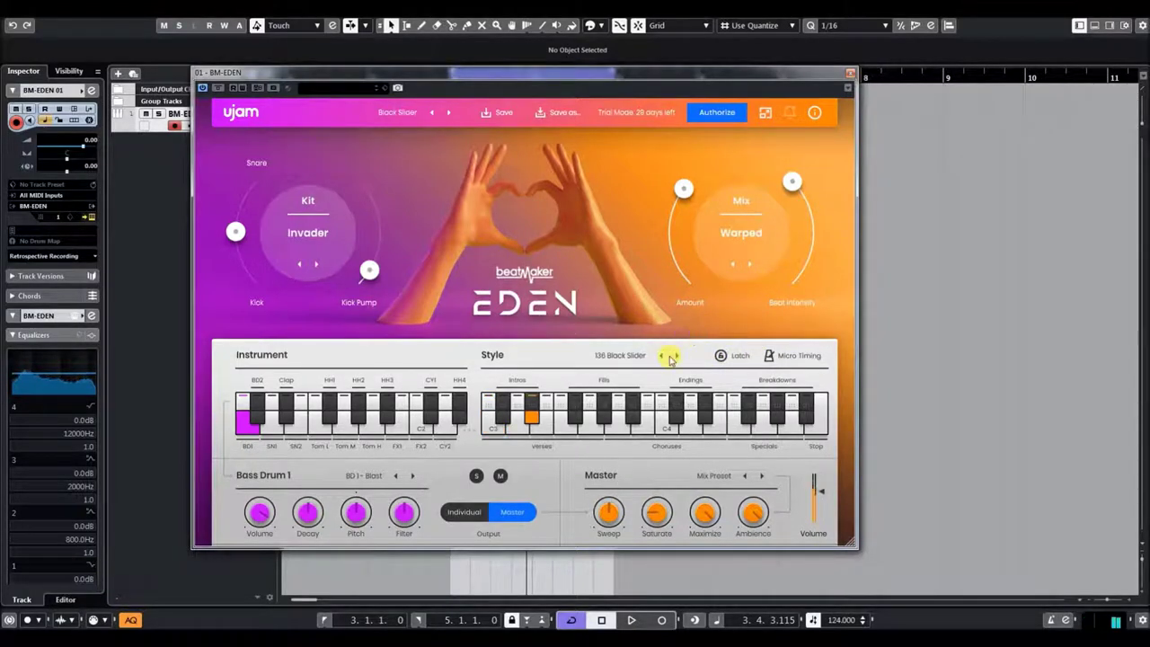
Audition the Eclipsed, Crater and Density mixes before choosing Equinox, and look through the style list without changing the style
left_click(750, 263)
left_click(742, 235)
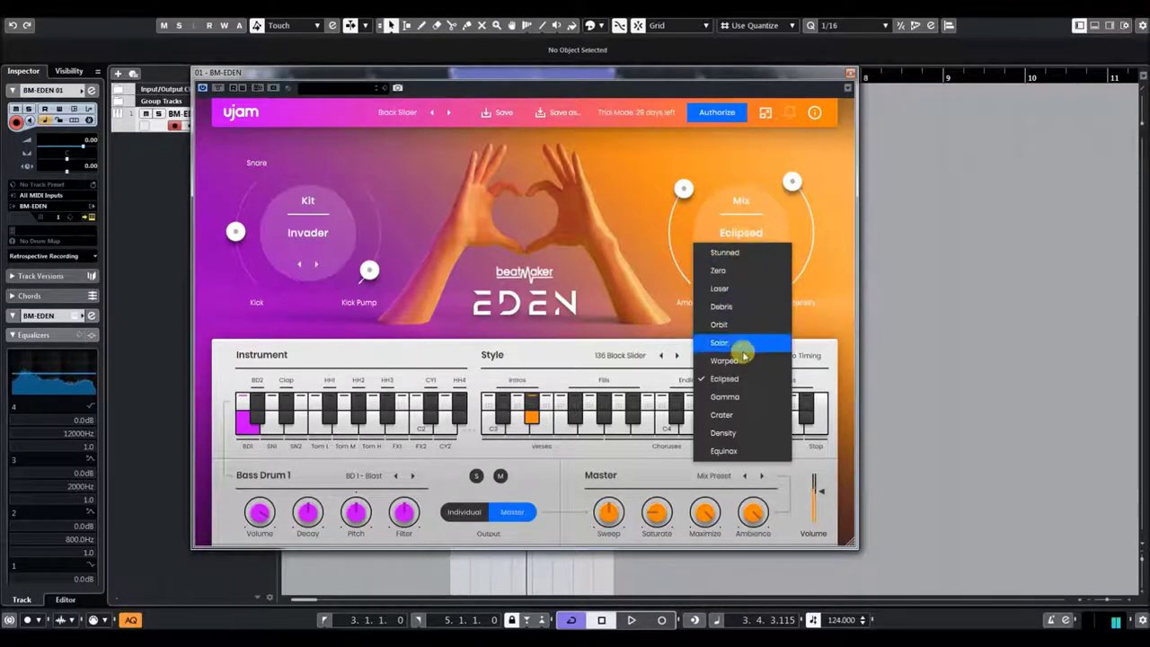
left_click(724, 415)
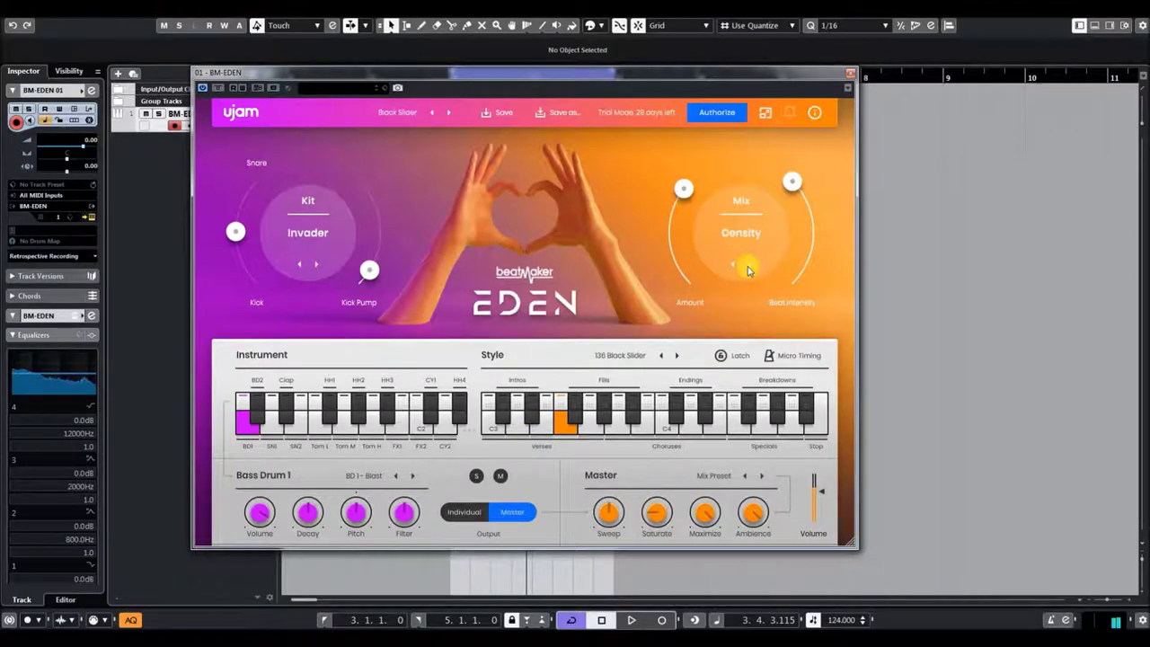
left_click(749, 265)
left_click(634, 356)
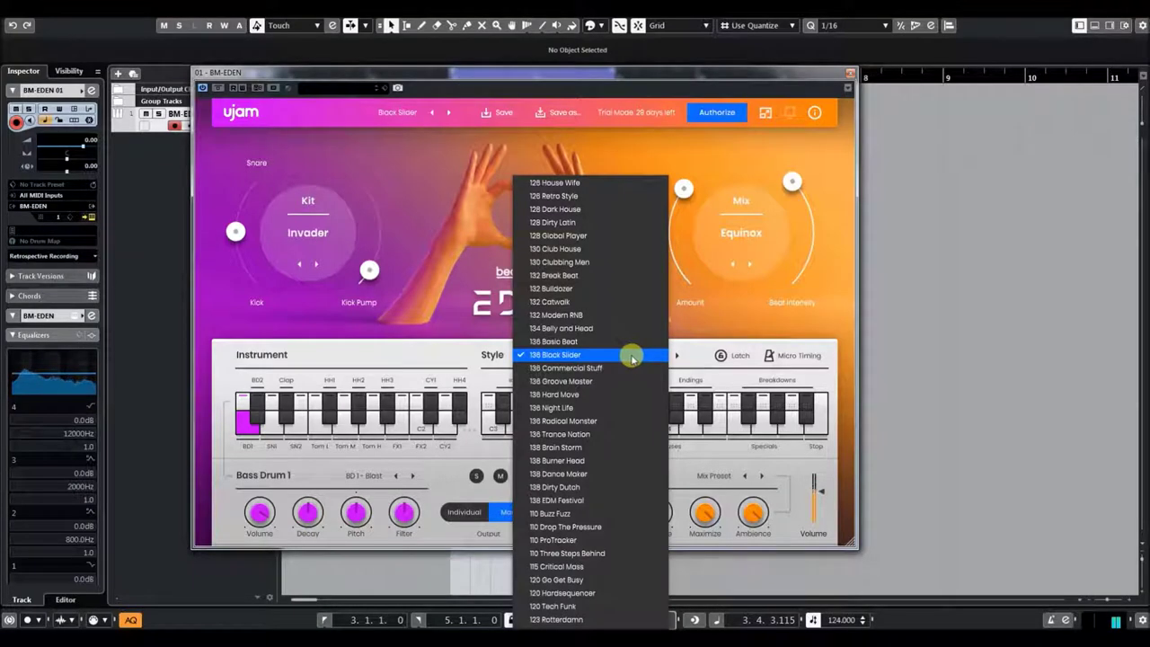
left_click(528, 157)
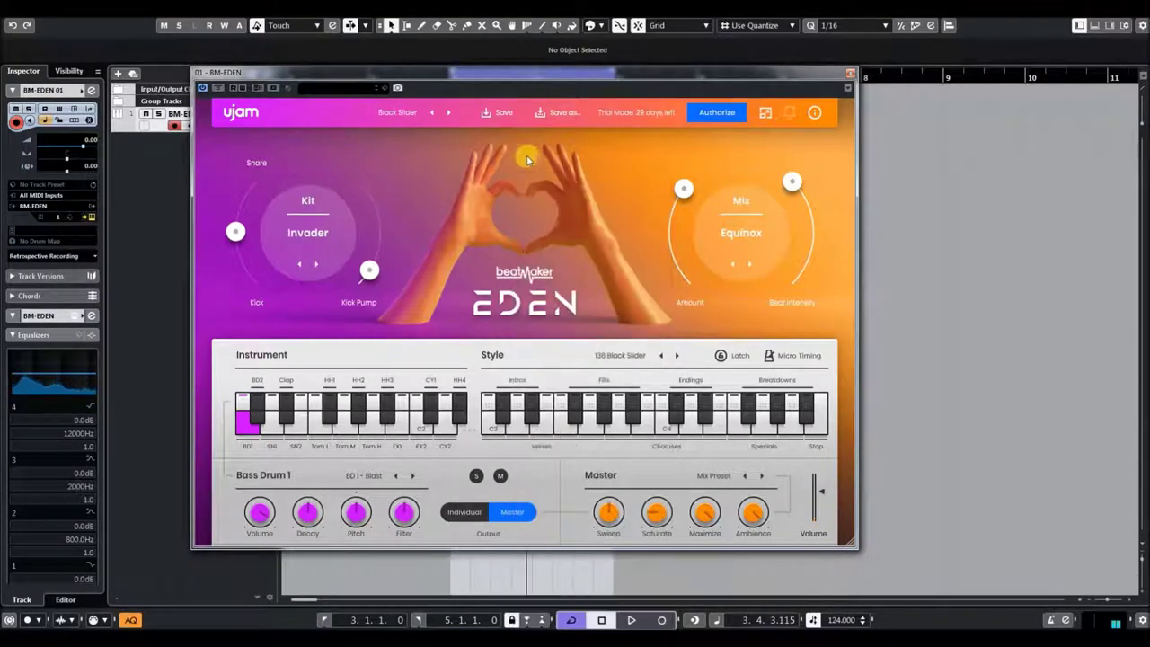
Load the Brain Storm preset and set its master effects preset to Big Hall
left_click(450, 116)
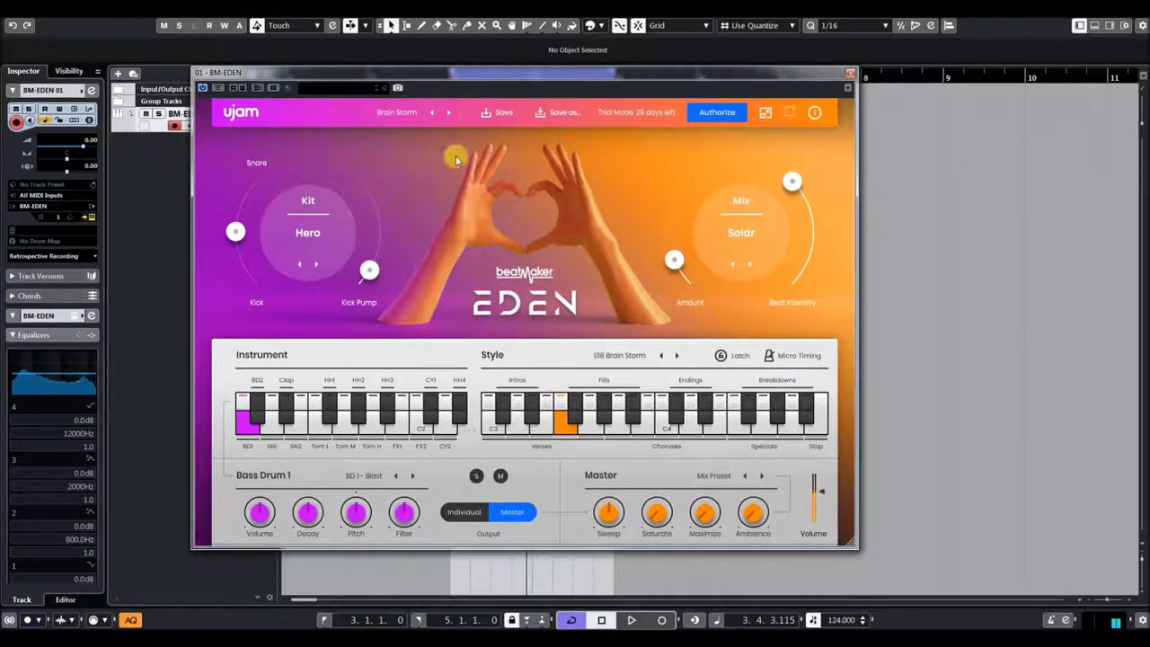
left_click(714, 475)
left_click(693, 501)
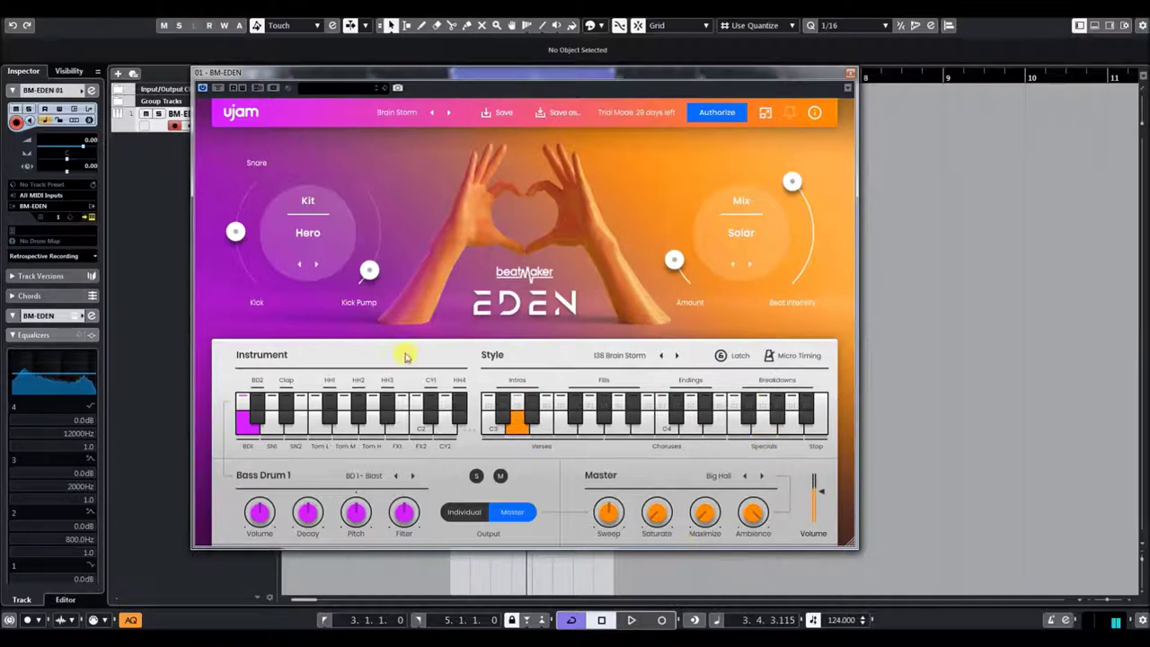
Load the Burner Head preset and rebalance it with less Saturate and Ambience, more Maximize and a higher mix Amount
left_click(445, 117)
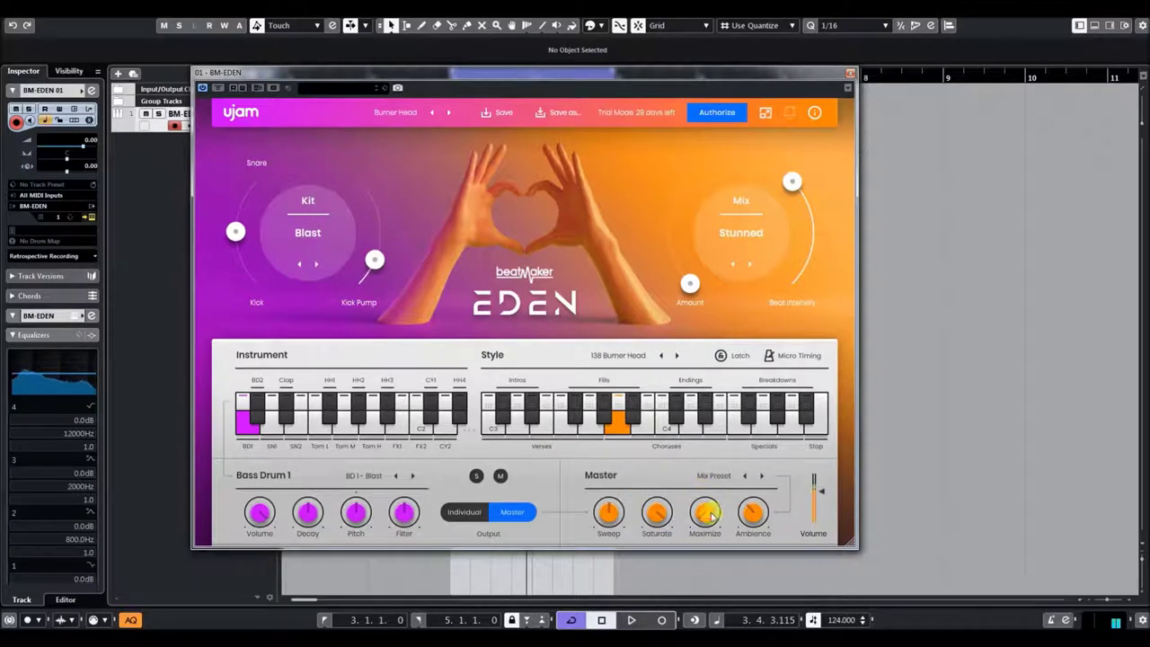
left_click_drag(658, 514, 693, 619)
left_click_drag(689, 284, 687, 168)
left_click_drag(718, 601, 722, 617)
left_click_drag(751, 518, 758, 590)
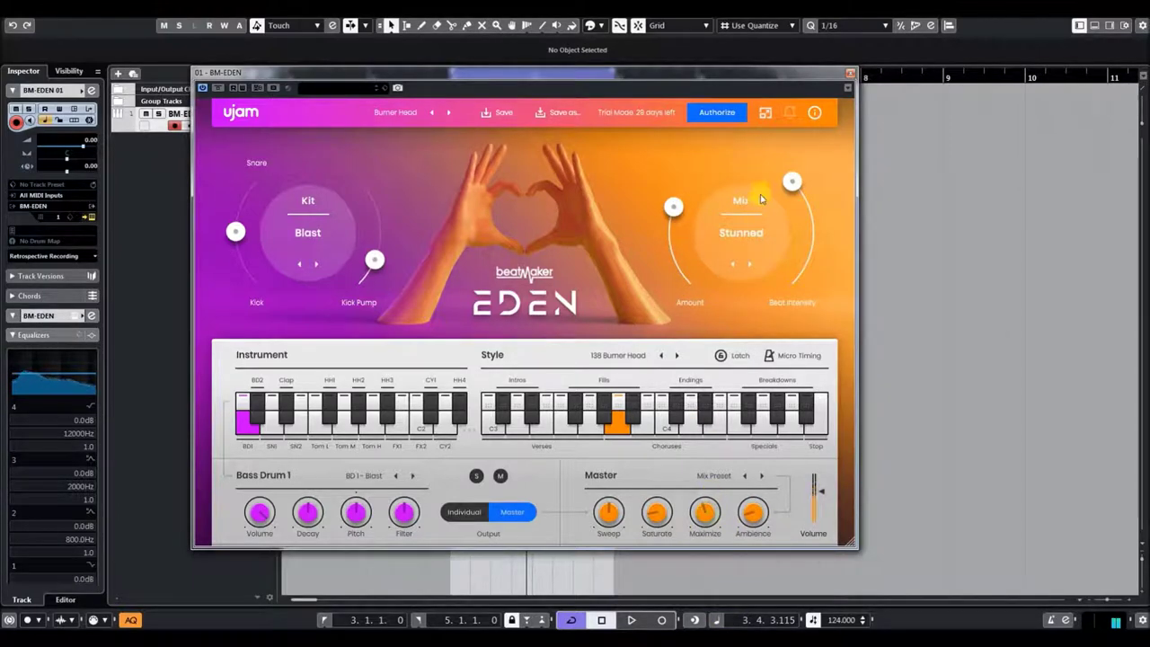
Lower the Stunned mix Amount to minimum and, after trying a lower Beat Intensity, return it to maximum
left_click_drag(791, 183, 811, 226)
left_click_drag(657, 231, 700, 344)
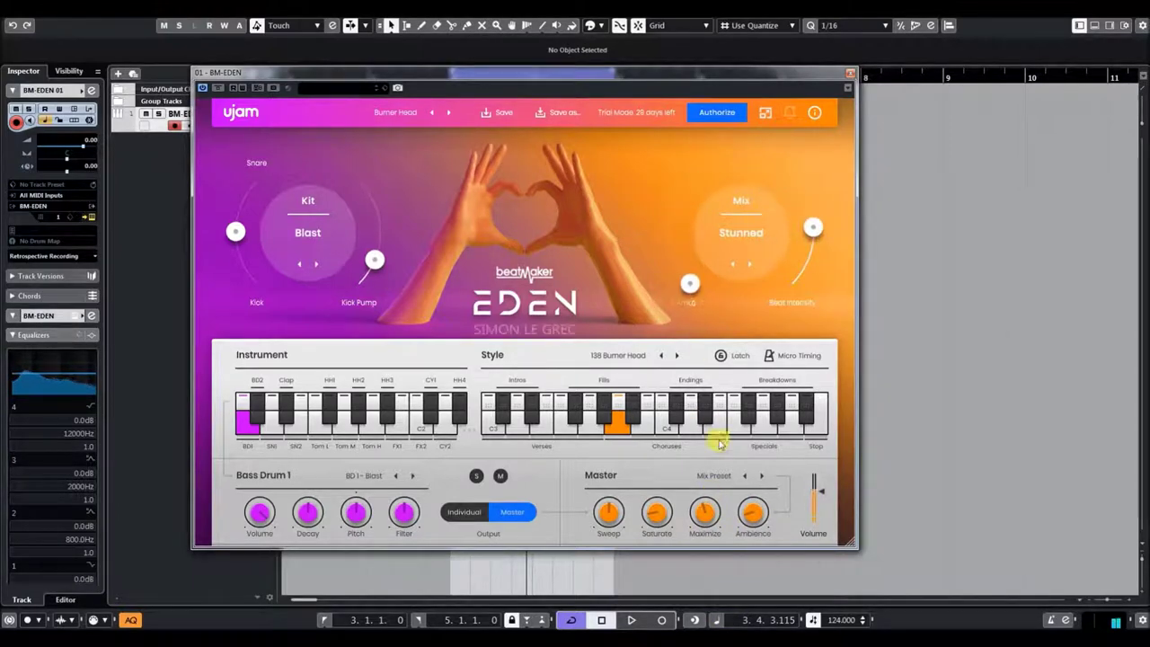
left_click_drag(813, 226, 784, 161)
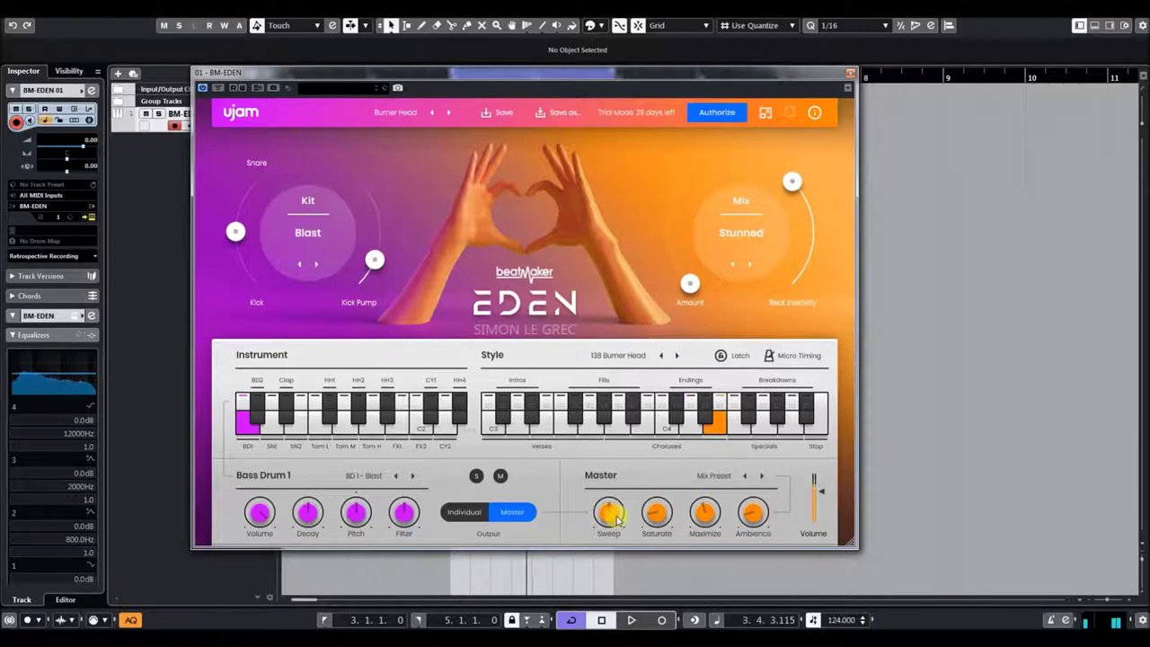
Try the master Sweep on Burner Head, then load the Dark House preset and raise its mix Amount to maximum
mouse_move(612, 517)
left_mouse_down()
mouse_move(601, 364)
mouse_move(624, 524)
left_mouse_up()
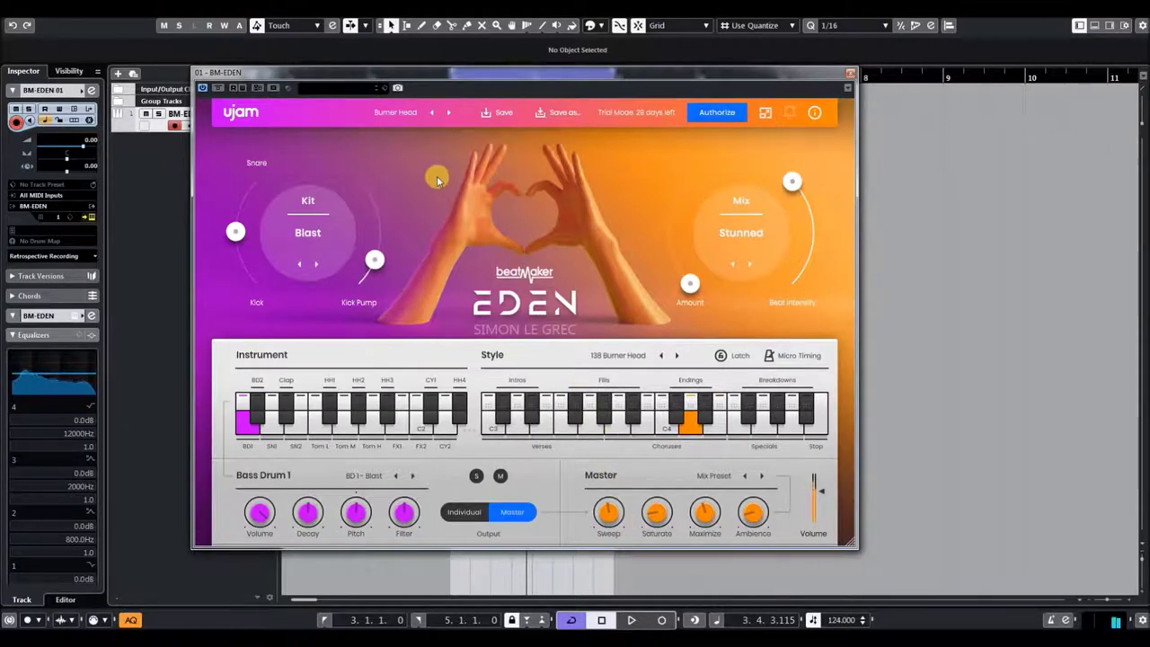
left_click(394, 112)
mouse_move(389, 129)
mouse_move(494, 128)
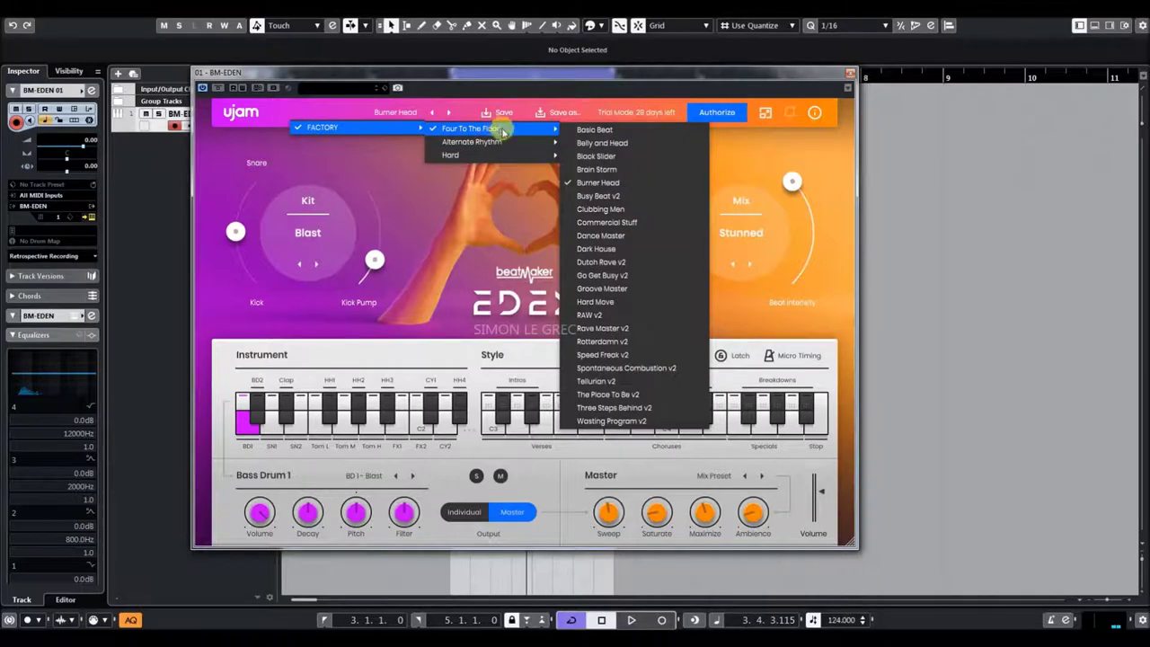
left_click(600, 249)
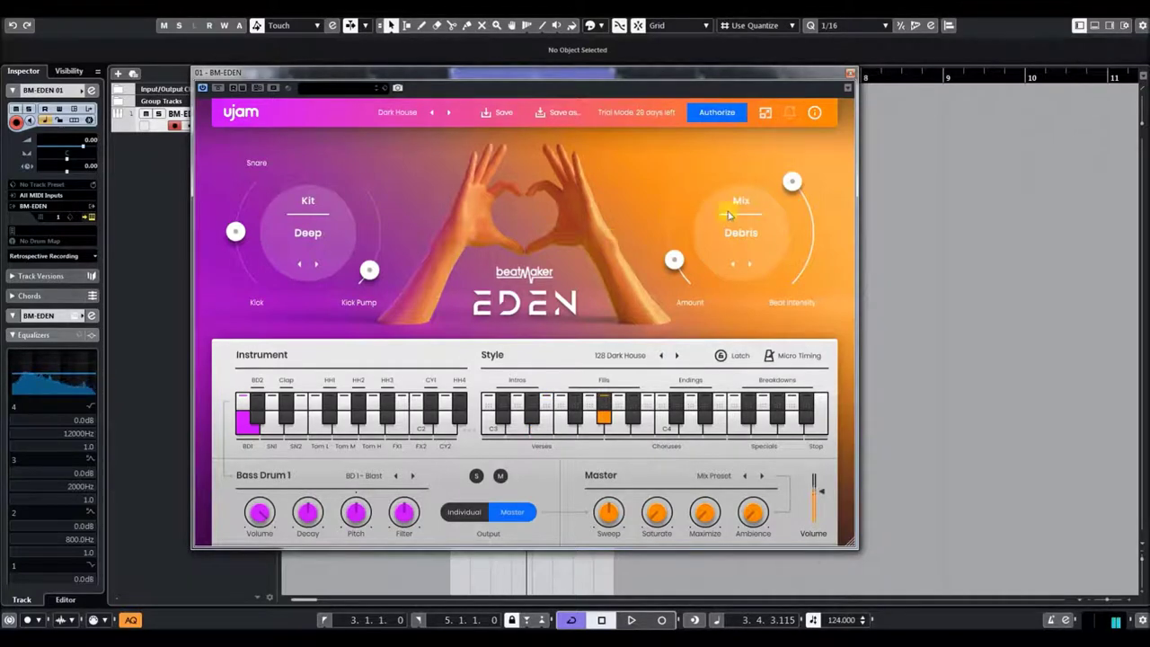
left_click_drag(674, 261, 679, 157)
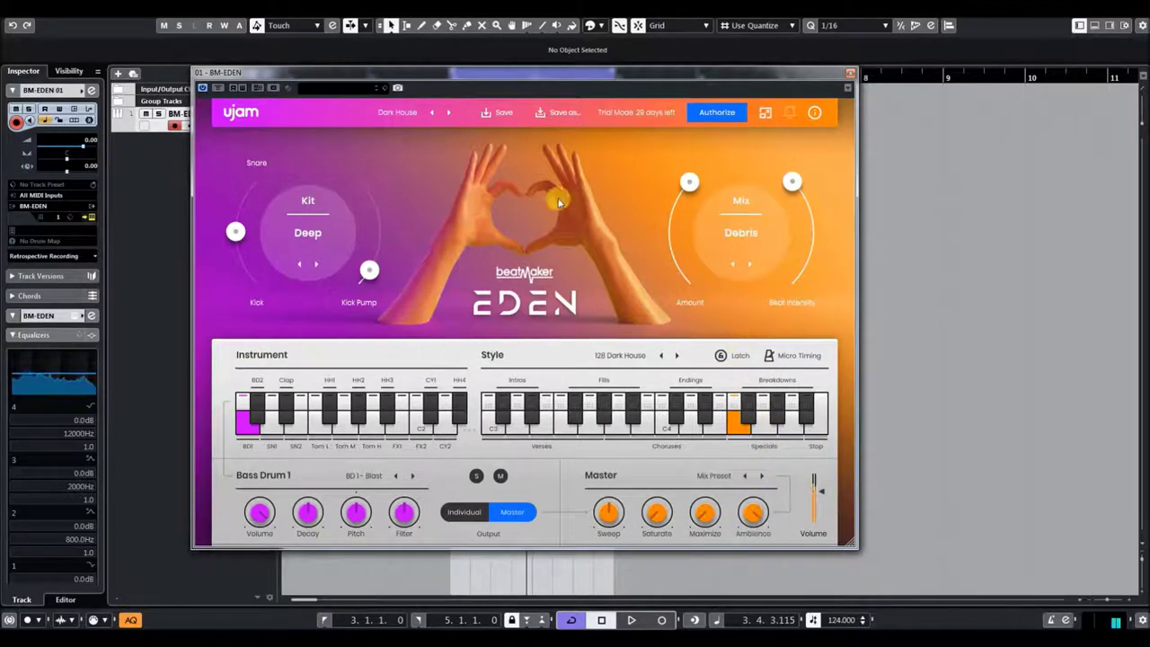
Load the Atari Teenager v2 preset, raise its master Saturate and set the master effects preset to Cellar
left_click(392, 114)
mouse_move(409, 127)
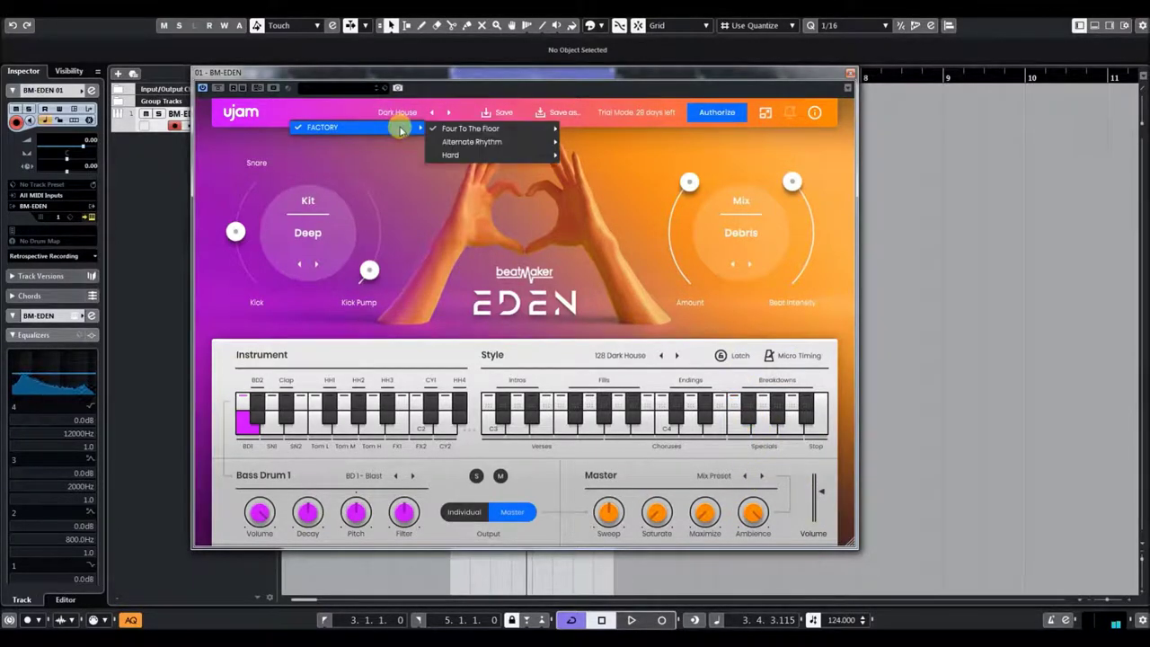
mouse_move(488, 142)
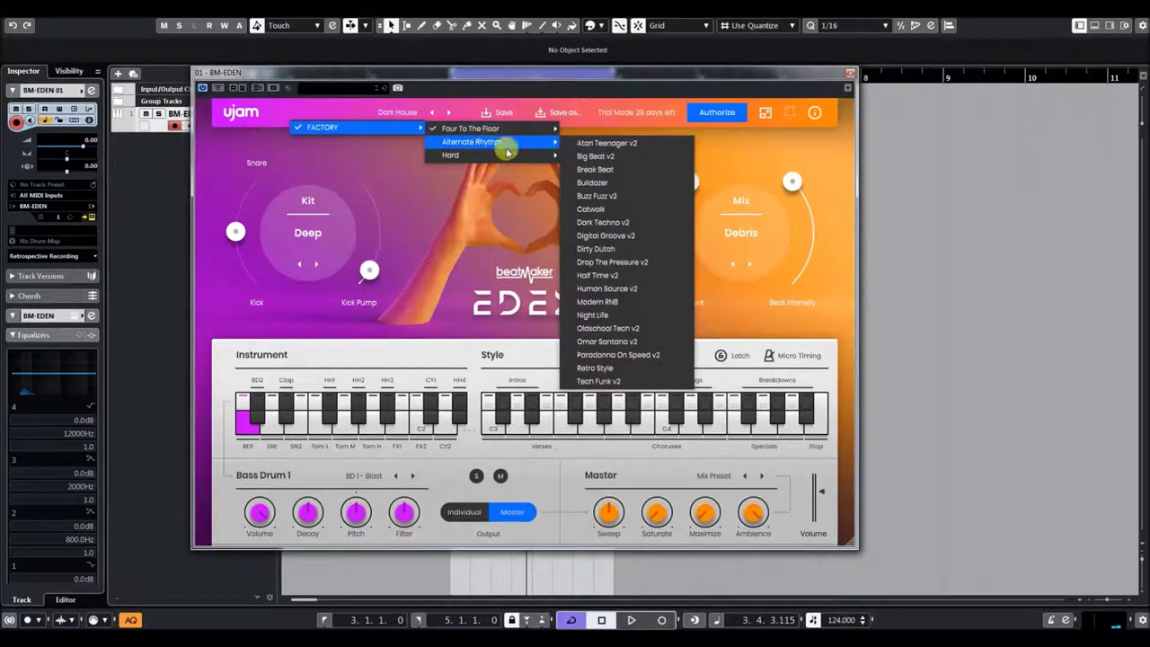
left_click(600, 143)
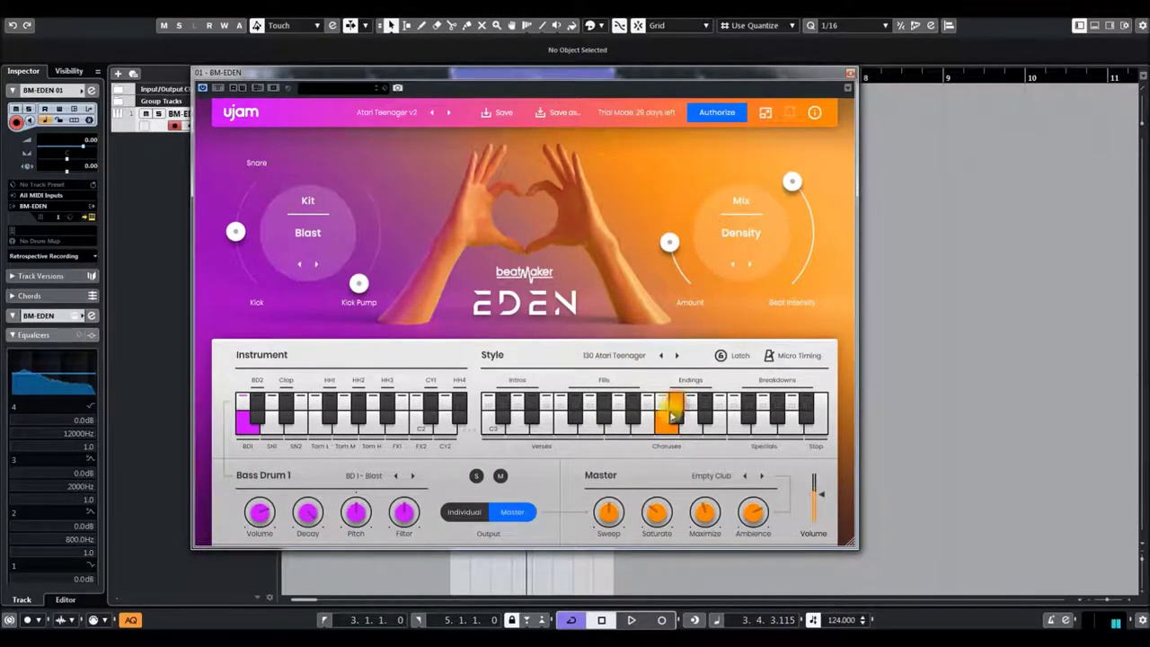
left_click_drag(657, 511, 651, 422)
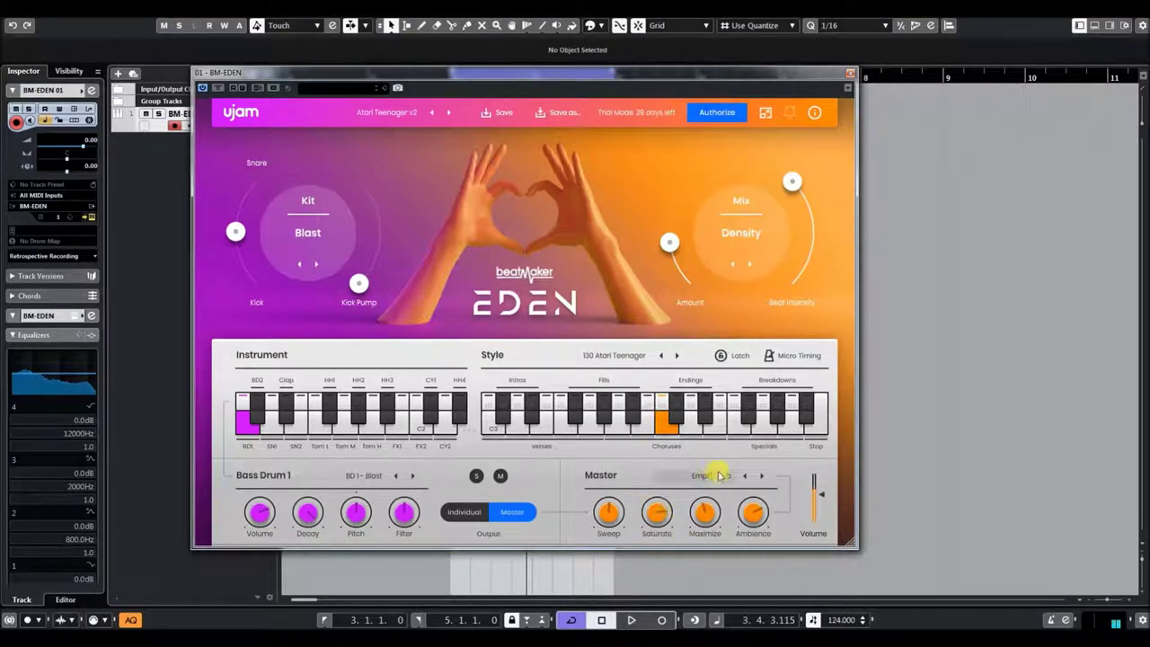
left_click(761, 476)
left_click(718, 477)
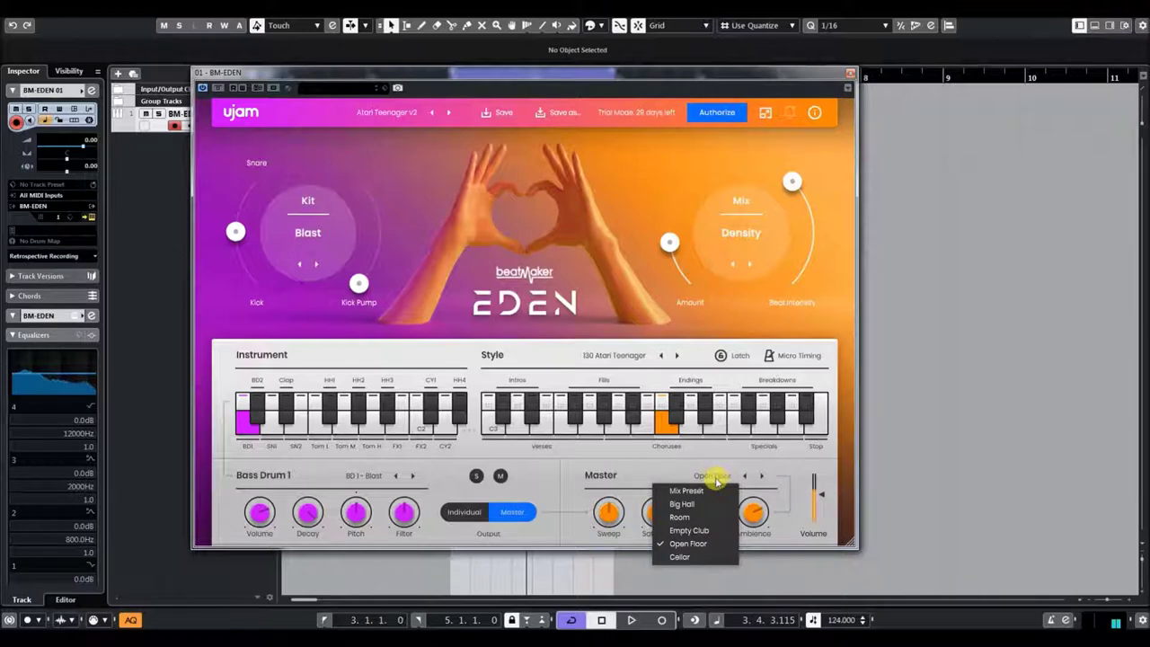
left_click(679, 557)
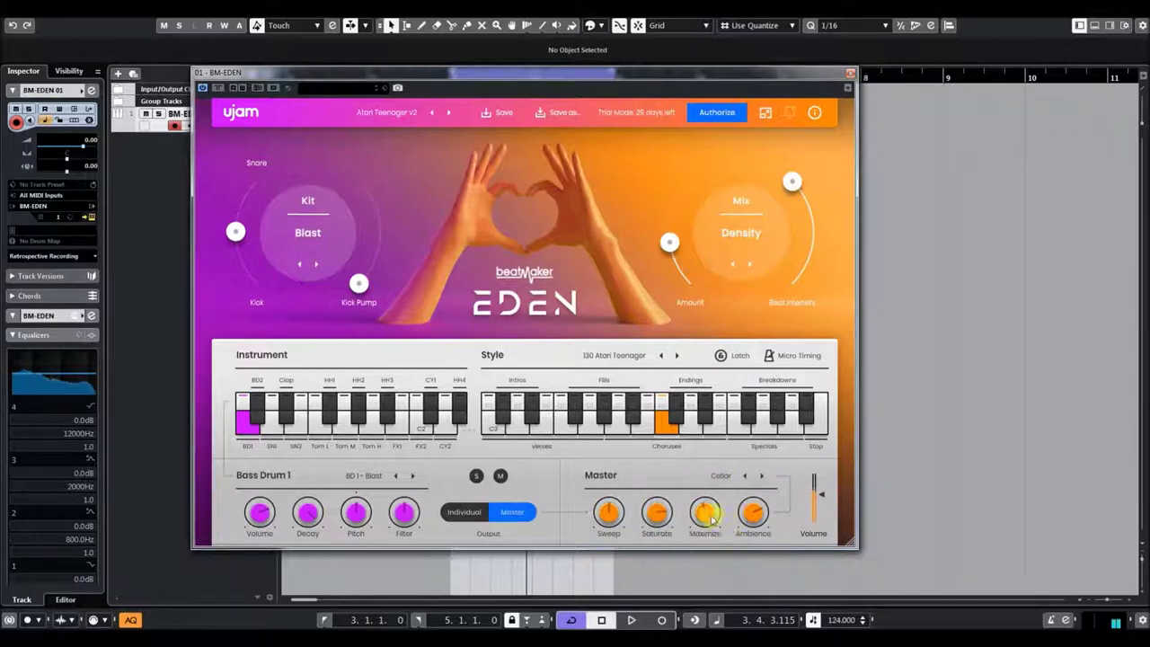
Try different Amount levels for the Density mix, ending with both Amount and Beat Intensity at minimum
left_click_drag(669, 242, 703, 256)
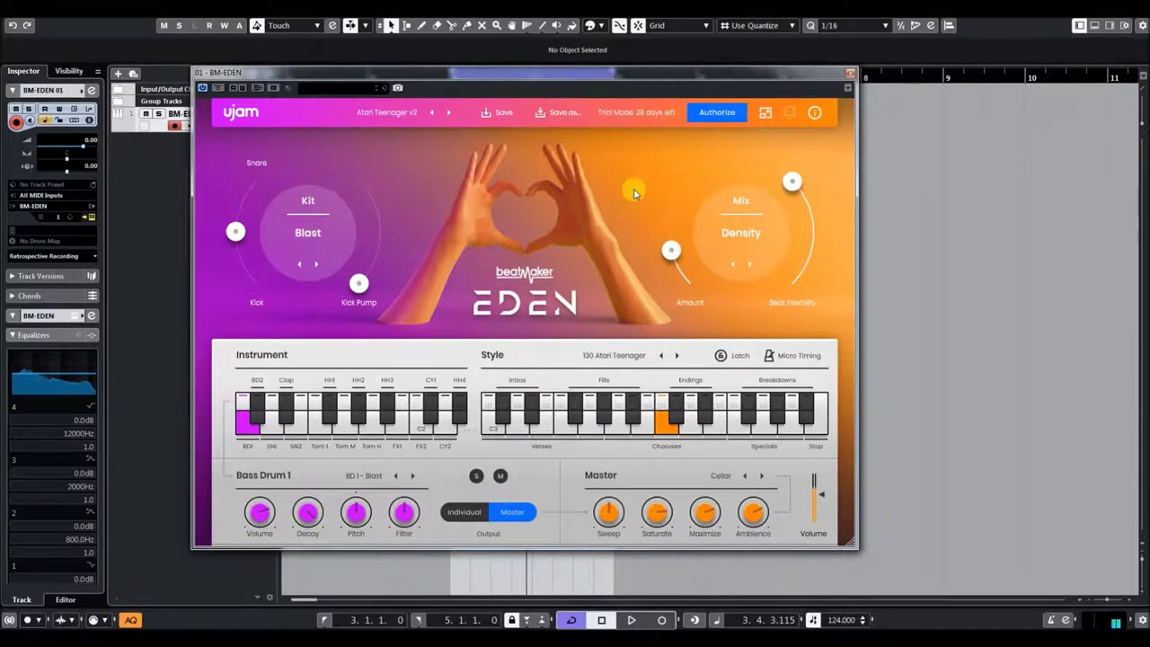
left_click_drag(673, 245, 719, 226)
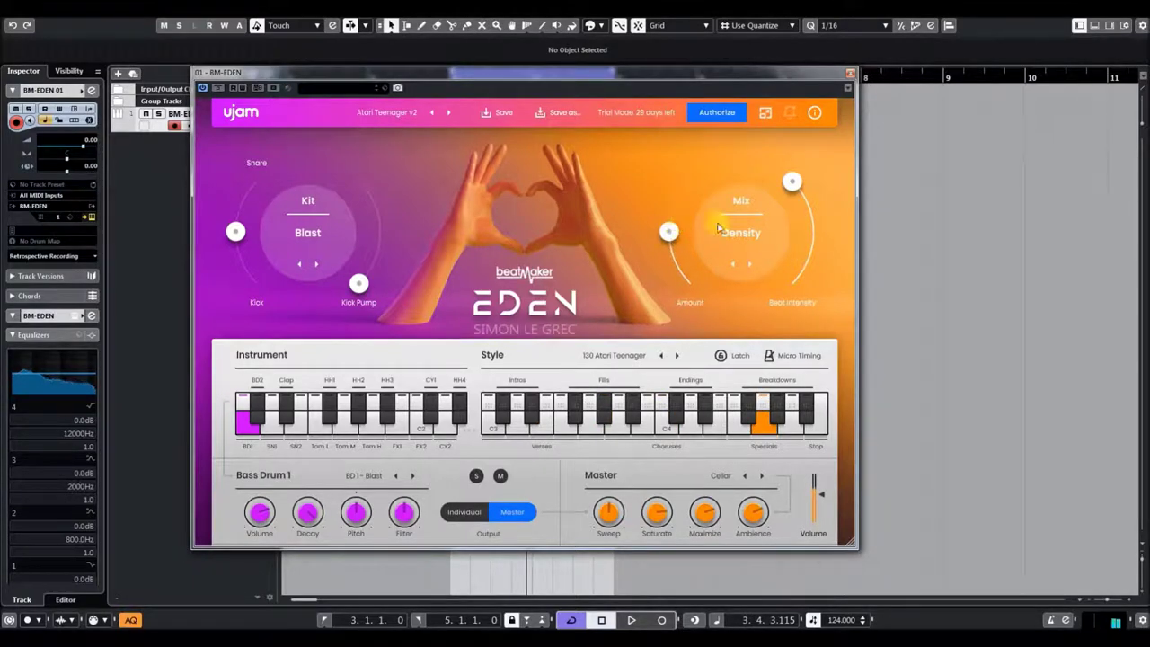
left_click_drag(791, 182, 792, 343)
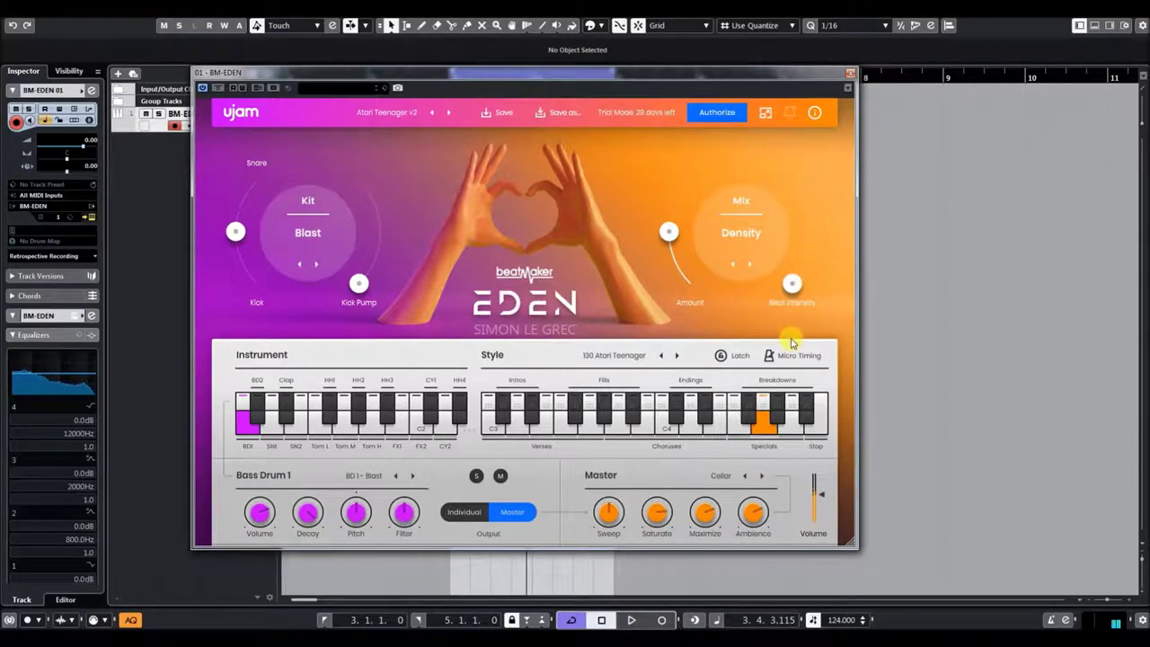
left_click_drag(668, 236, 688, 288)
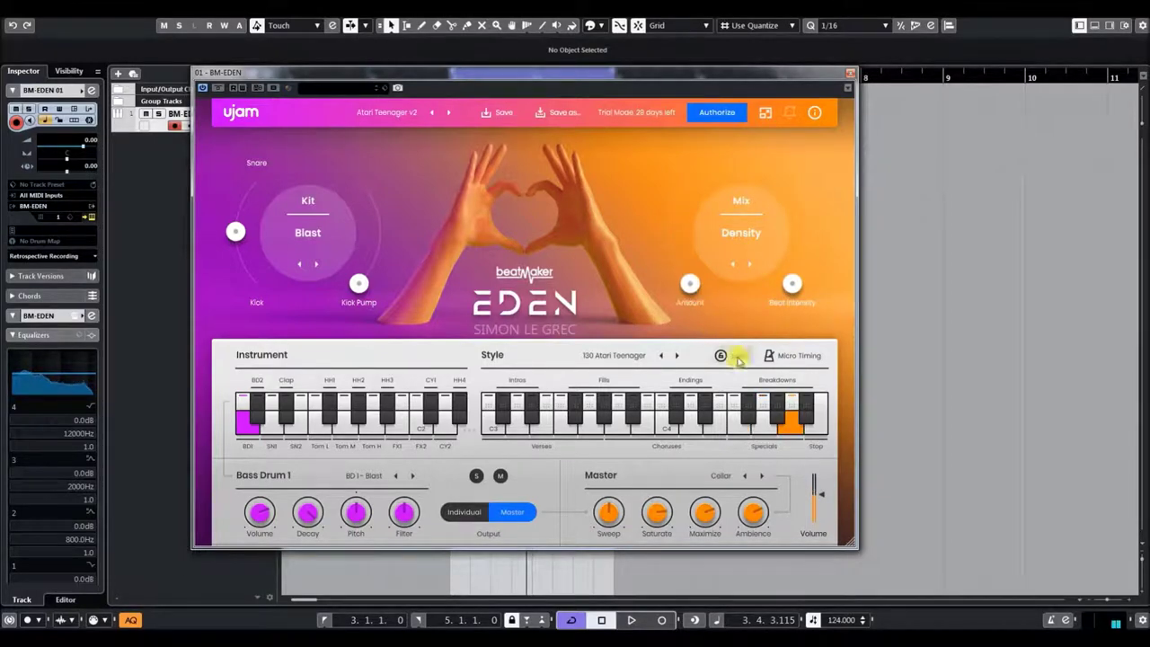
Load the Big Beat v2 preset with Beat Intensity at maximum and mix Amount at minimum, and try the master Sweep
left_click(452, 114)
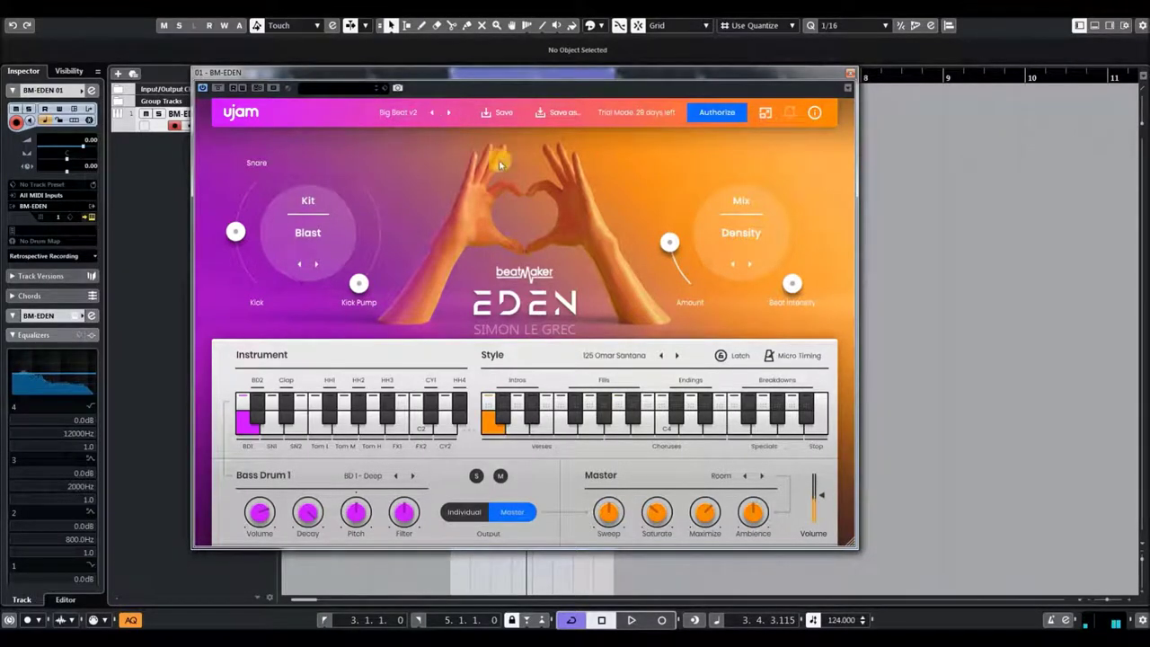
left_click_drag(811, 274, 771, 156)
left_click_drag(666, 248, 688, 284)
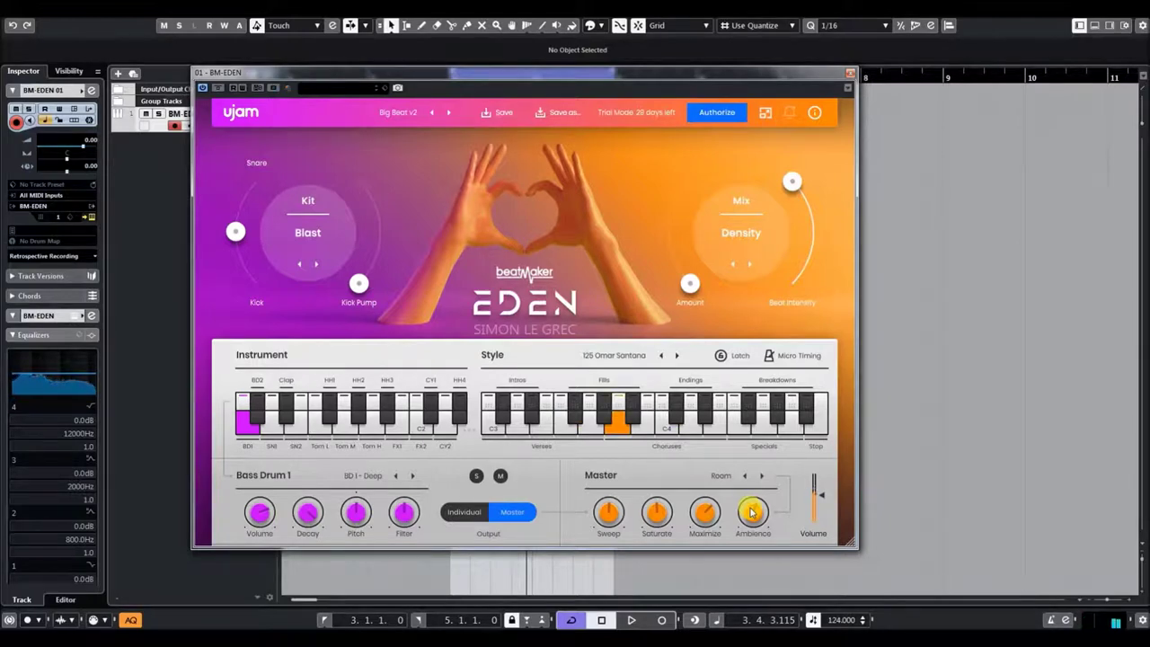
mouse_move(613, 512)
left_mouse_down()
mouse_move(618, 453)
mouse_move(628, 510)
left_mouse_up()
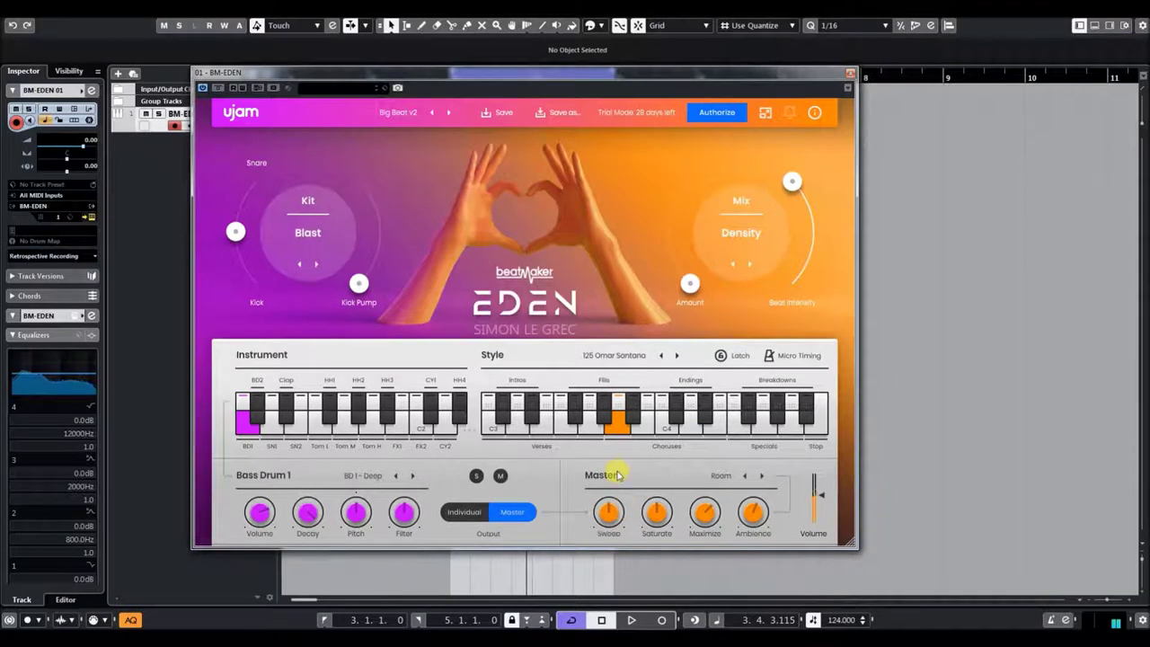
Switch Big Beat v2 to the Stunned mix at a medium Amount and use Big Hall master effects with more Saturate and Maximize
left_click_drag(689, 283, 673, 232)
left_click(752, 264)
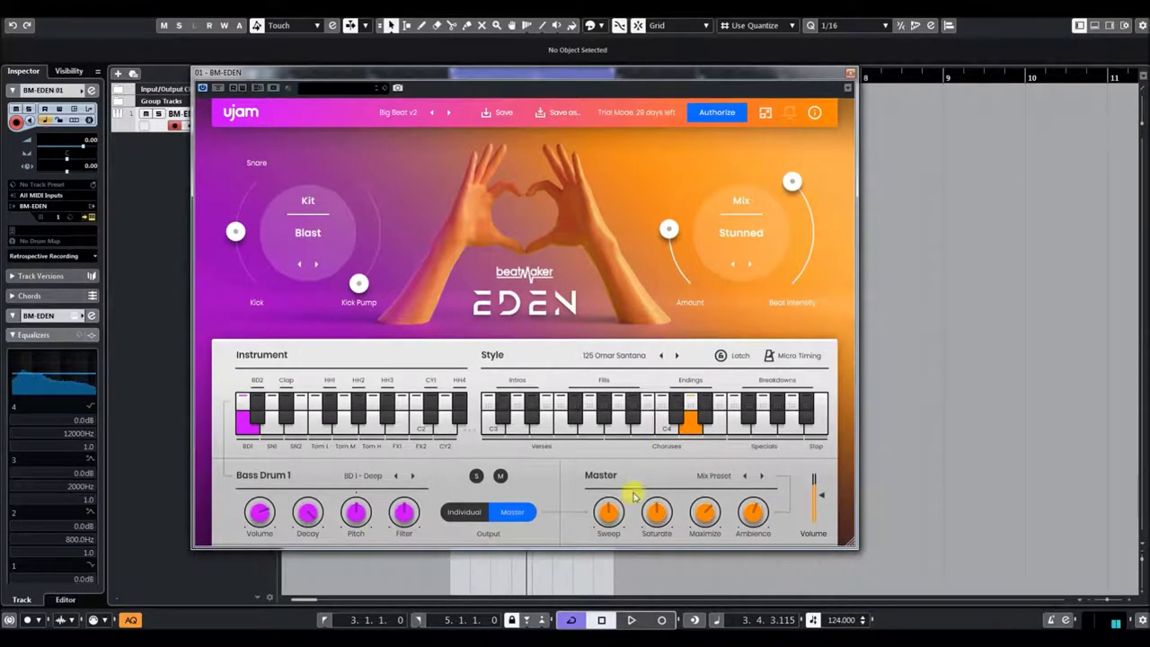
left_click_drag(612, 514, 611, 491)
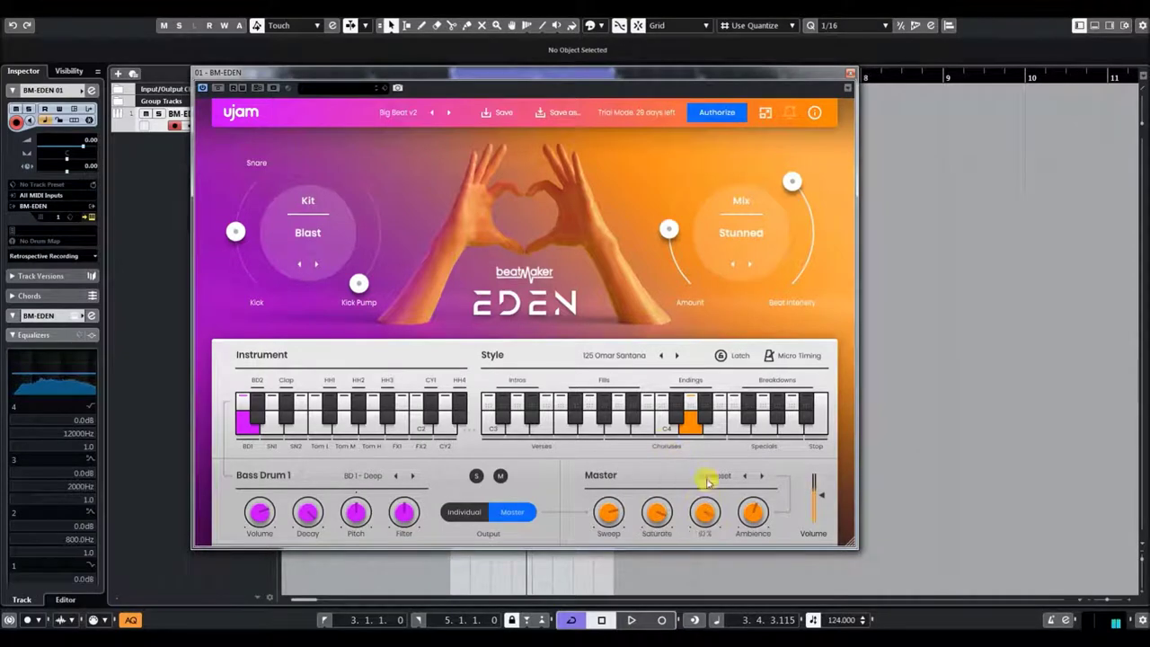
left_click(762, 481)
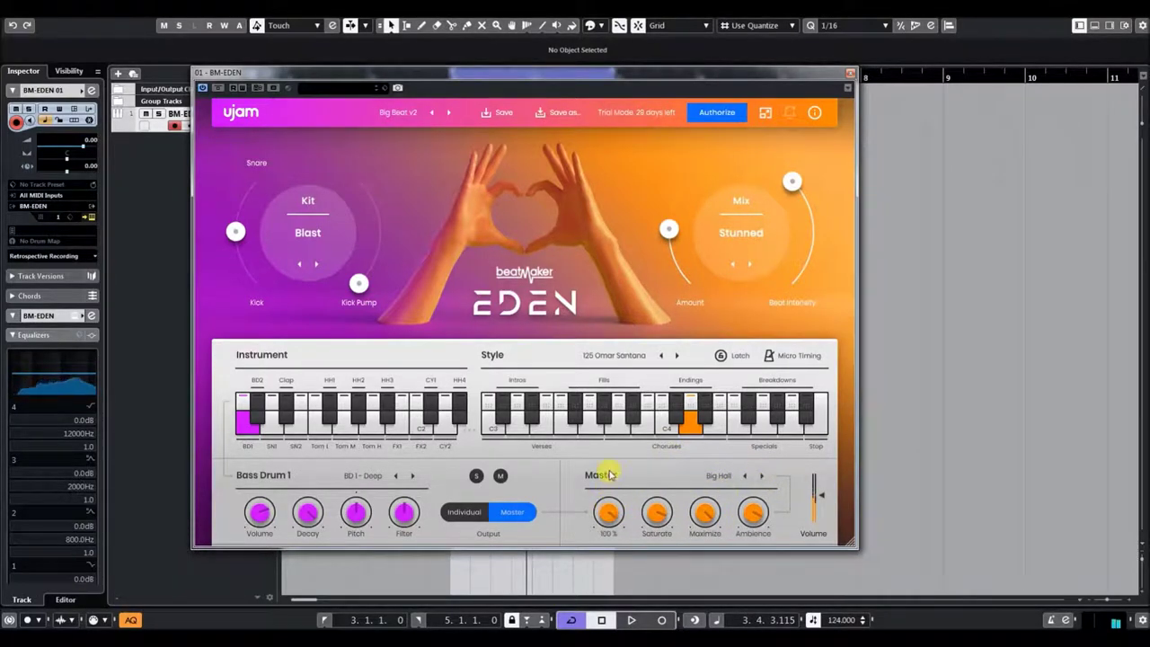
left_click_drag(619, 507, 630, 554)
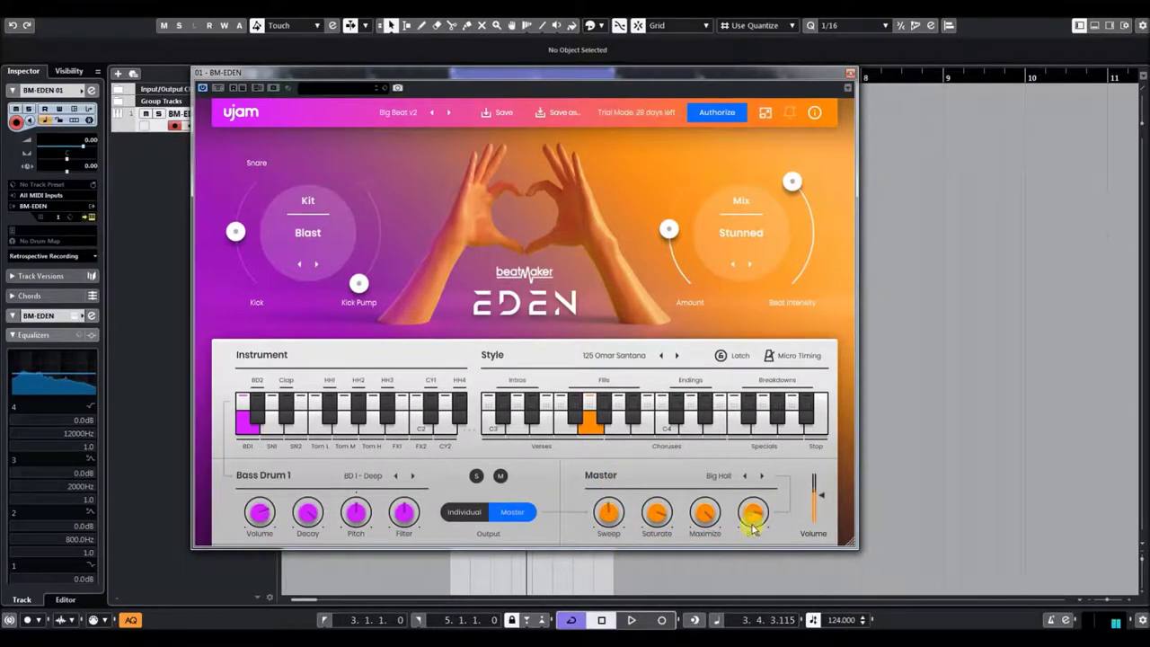
Lower the master Ambience and the Stunned mix Amount to minimum, and reduce Beat Intensity to a medium level
left_click_drag(753, 512, 750, 573)
left_click_drag(791, 182, 724, 280)
left_click_drag(668, 229, 689, 286)
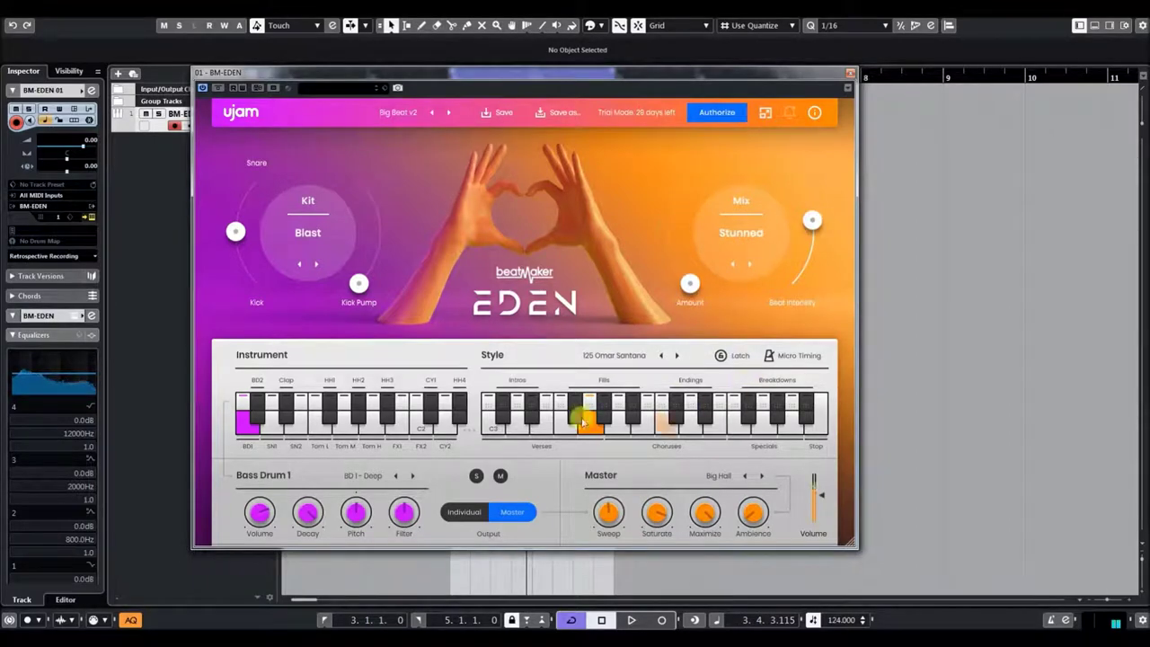
Load the Break Beat preset and change its mix to Crater
left_click(448, 114)
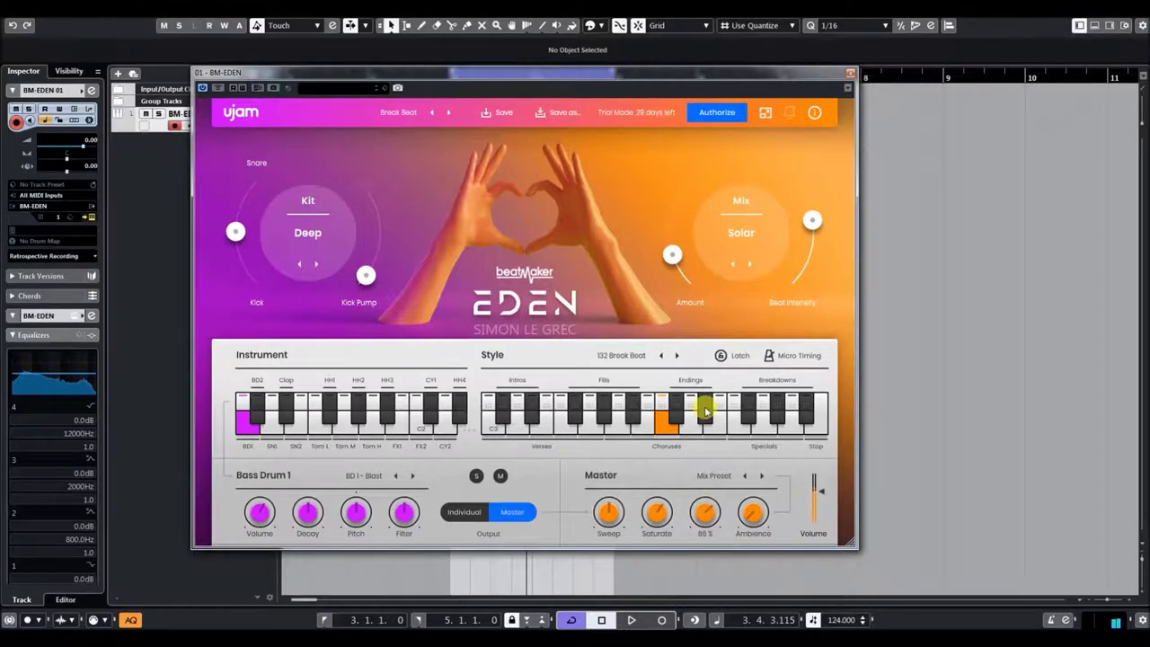
left_click(740, 235)
left_click(792, 417)
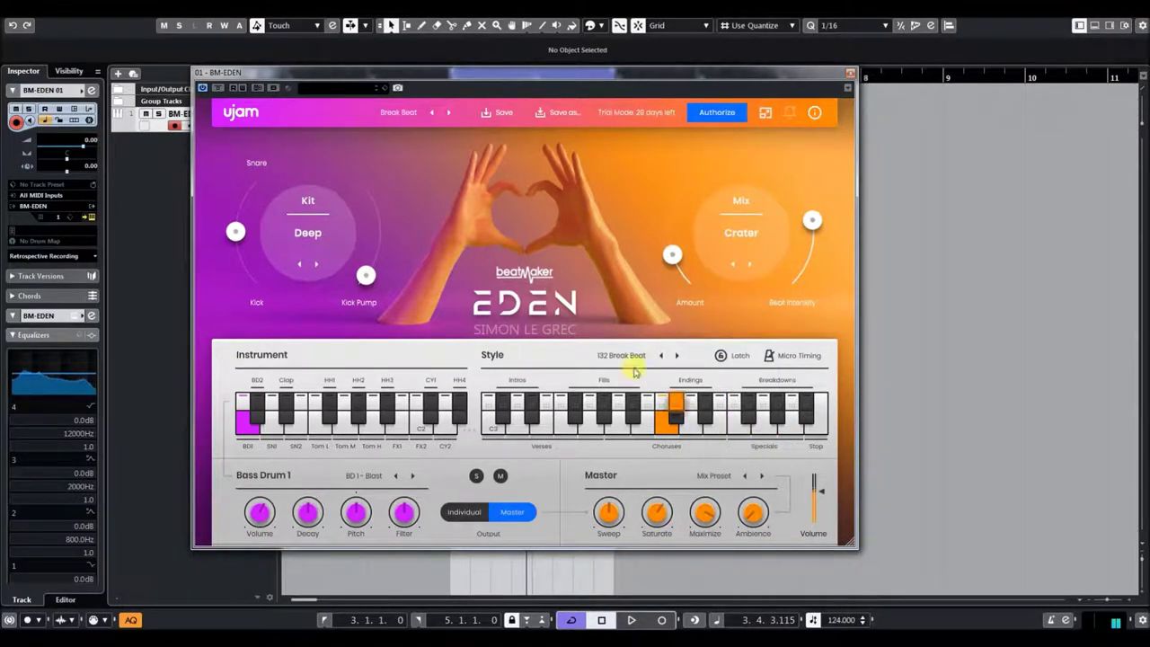
Load the Dirty Dutch preset from the Alternate Rhythm factory presets
left_click(415, 117)
mouse_move(403, 127)
mouse_move(470, 141)
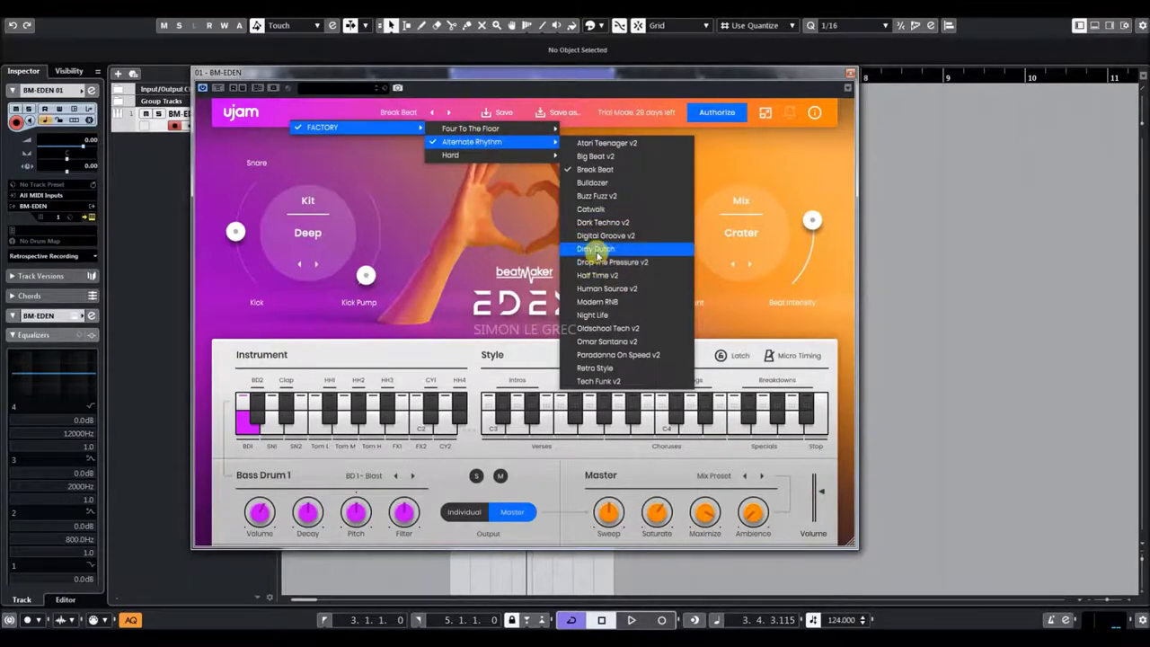
left_click(597, 249)
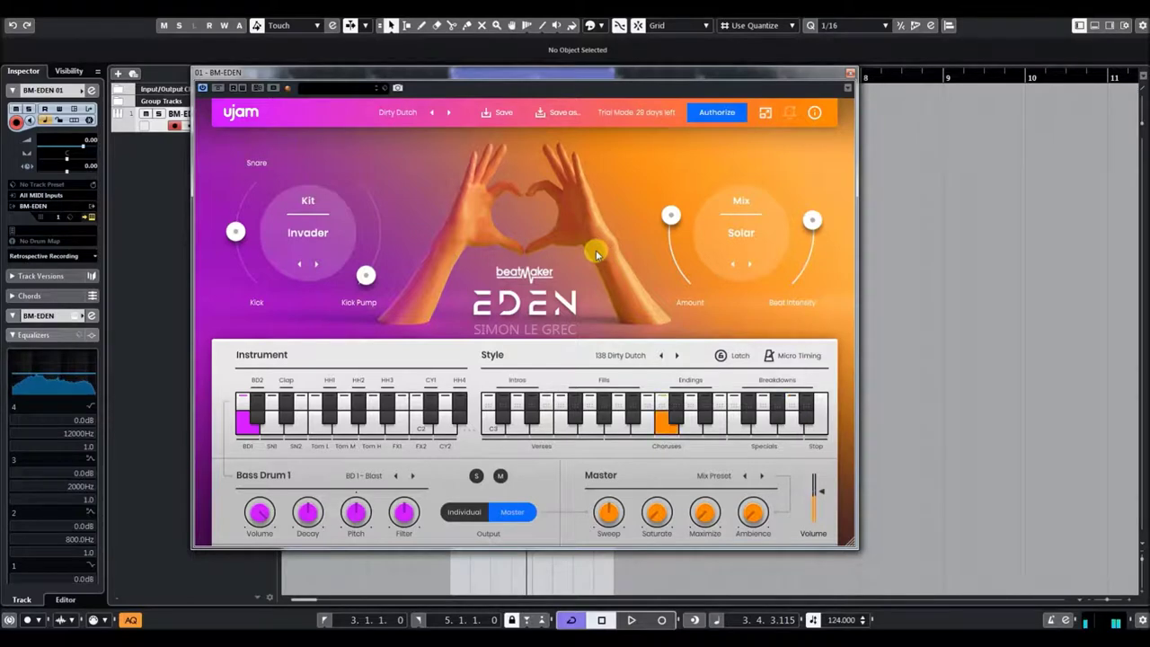
Load the Drop The Pressure v2 preset and raise its master Saturate, Maximize and Ambience
left_click(452, 114)
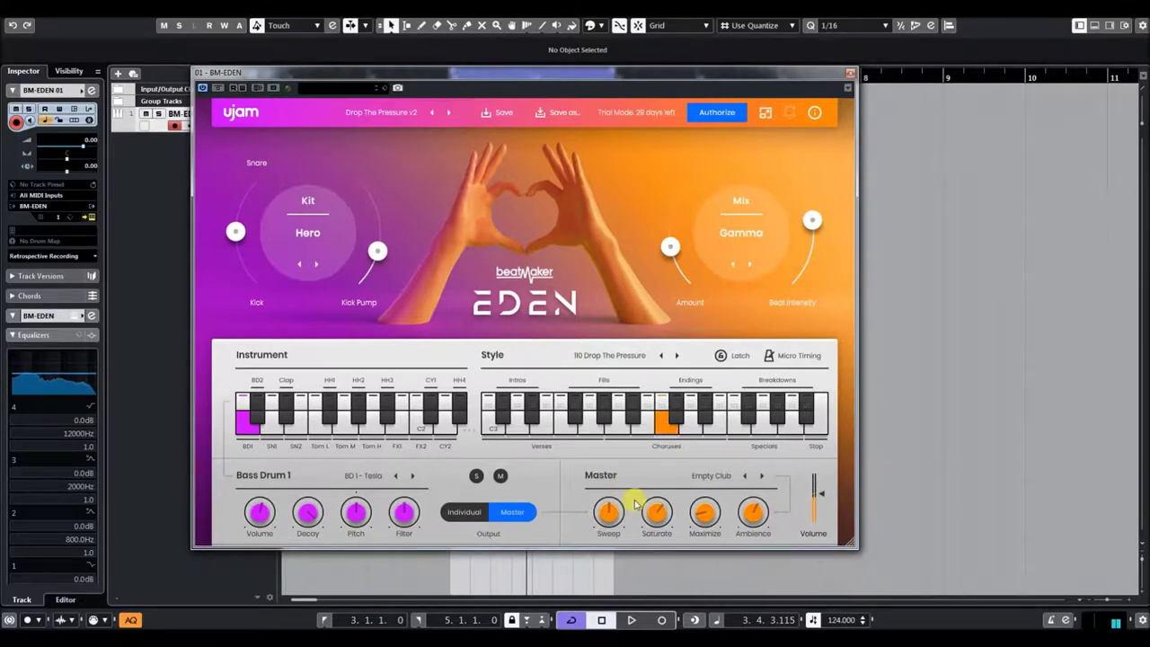
mouse_move(610, 516)
left_mouse_down()
mouse_move(615, 424)
mouse_move(641, 537)
mouse_move(636, 581)
mouse_move(623, 513)
mouse_move(630, 495)
mouse_move(628, 510)
mouse_move(636, 506)
mouse_move(625, 463)
mouse_move(635, 459)
mouse_move(632, 596)
mouse_move(611, 530)
mouse_move(629, 530)
mouse_move(624, 509)
left_mouse_up()
left_click_drag(706, 518, 711, 479)
left_click_drag(756, 518, 749, 451)
left_click_drag(705, 521, 708, 476)
Try high and low settings of the Gamma mix Amount and Beat Intensity before leaving both at moderate levels
left_click_drag(656, 284, 692, 246)
left_click_drag(807, 249, 792, 182)
left_click_drag(672, 225, 669, 184)
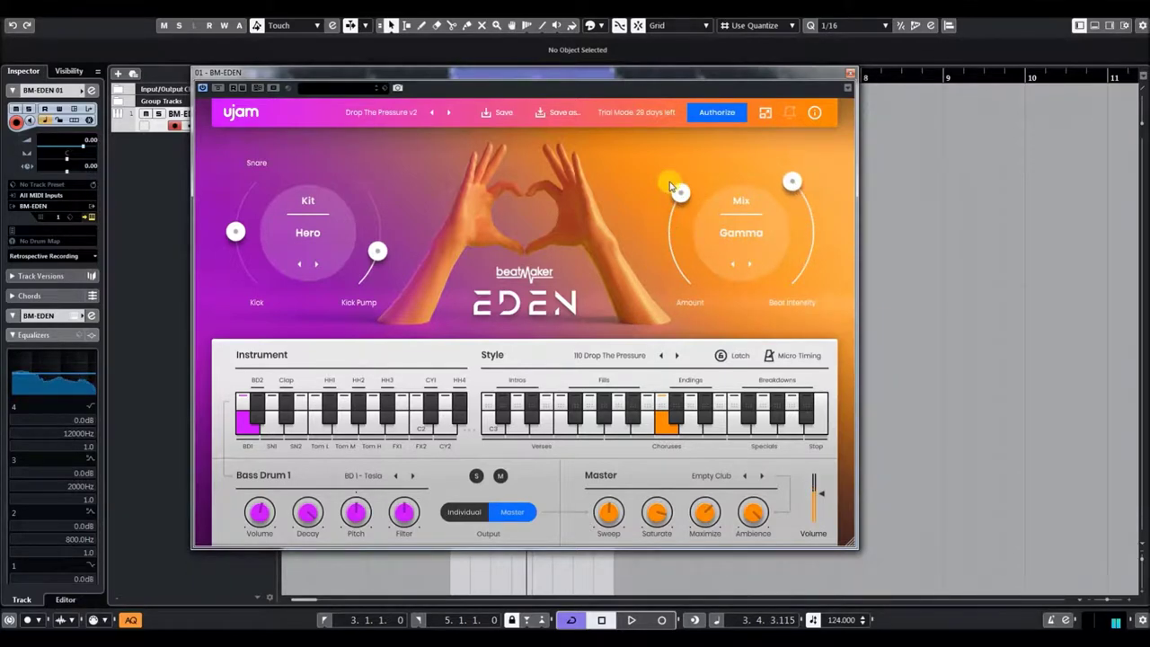
left_click_drag(791, 182, 802, 271)
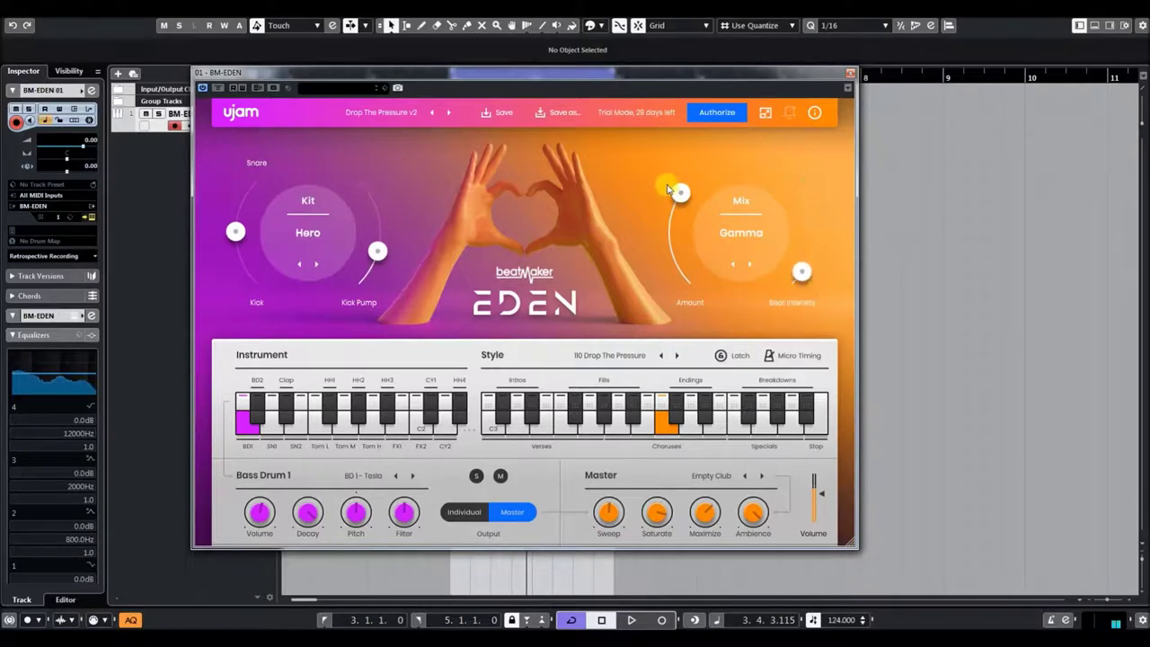
left_click_drag(693, 254, 693, 256)
left_click_drag(799, 272, 795, 208)
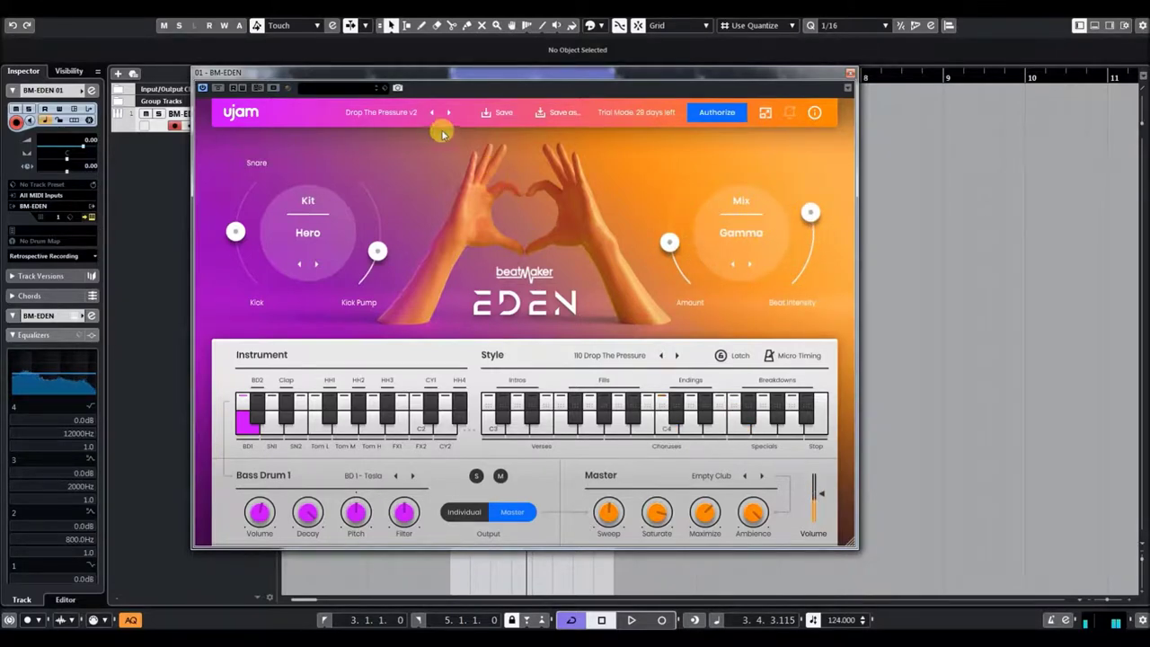
Load the Modern RNB preset from Alternate Rhythm and raise its master Saturate
left_click(396, 114)
mouse_move(392, 126)
mouse_move(512, 145)
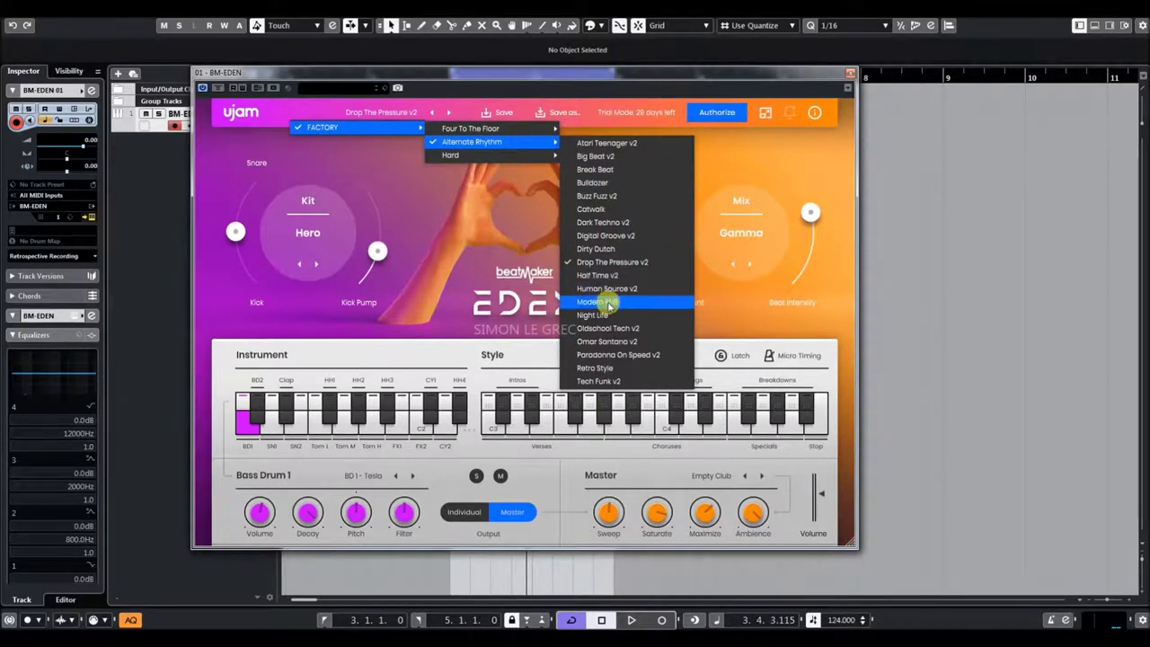
left_click(609, 304)
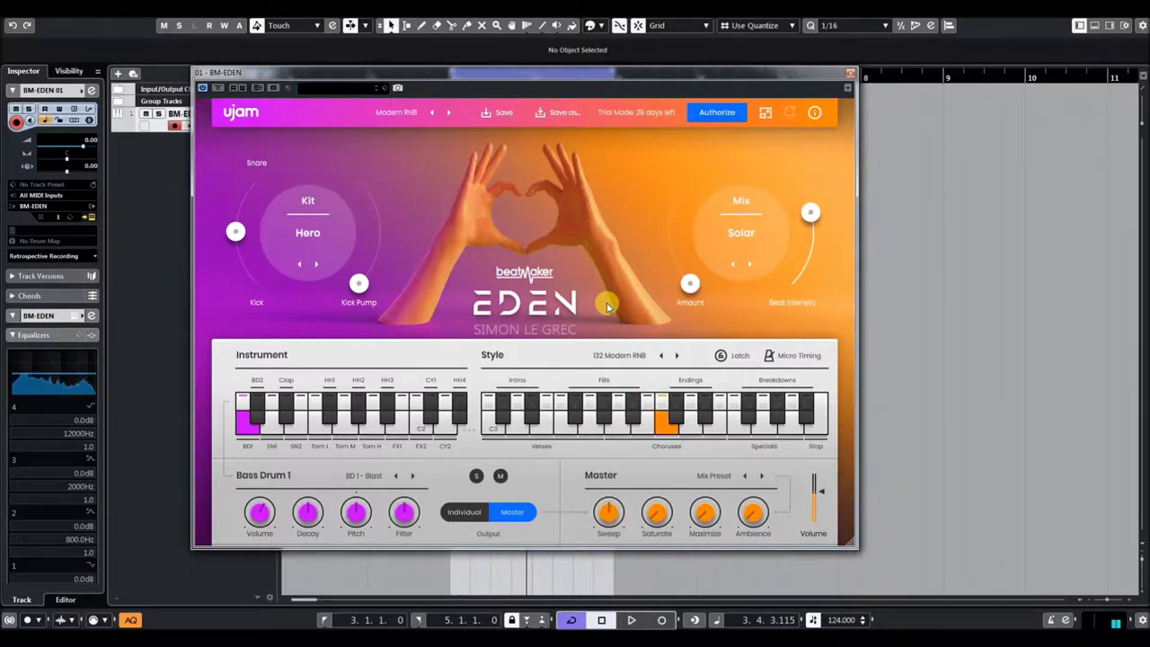
left_click_drag(657, 517, 685, 469)
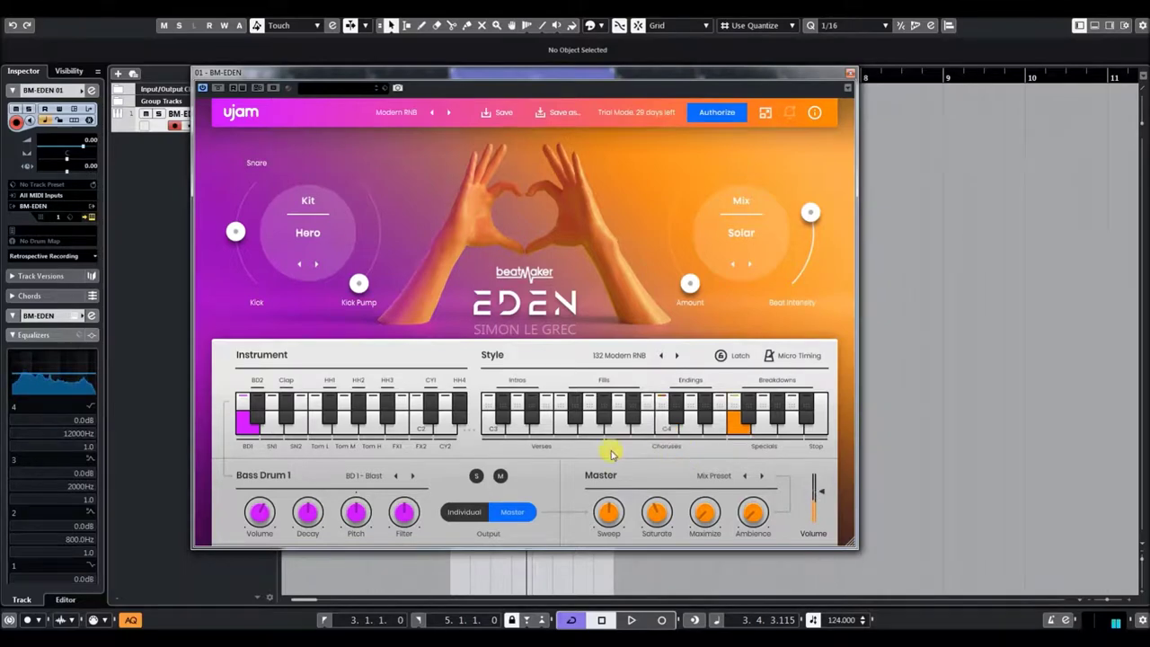
Load the Club House preset from the Hard factory presets
left_click(400, 113)
mouse_move(402, 126)
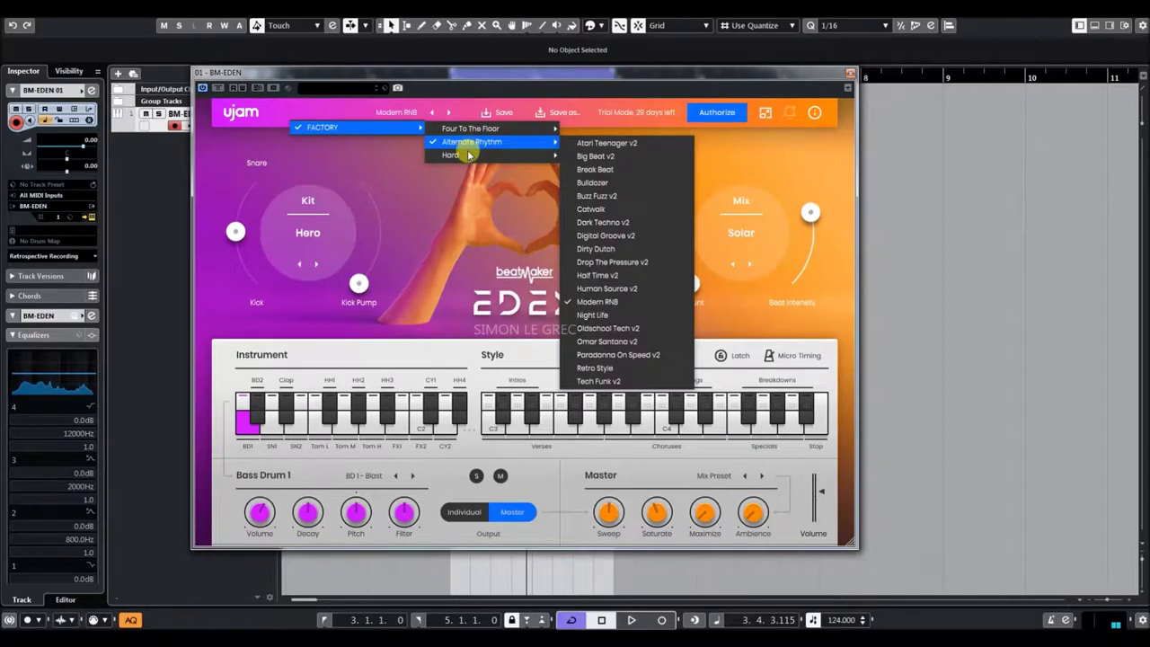
mouse_move(467, 158)
left_click(597, 158)
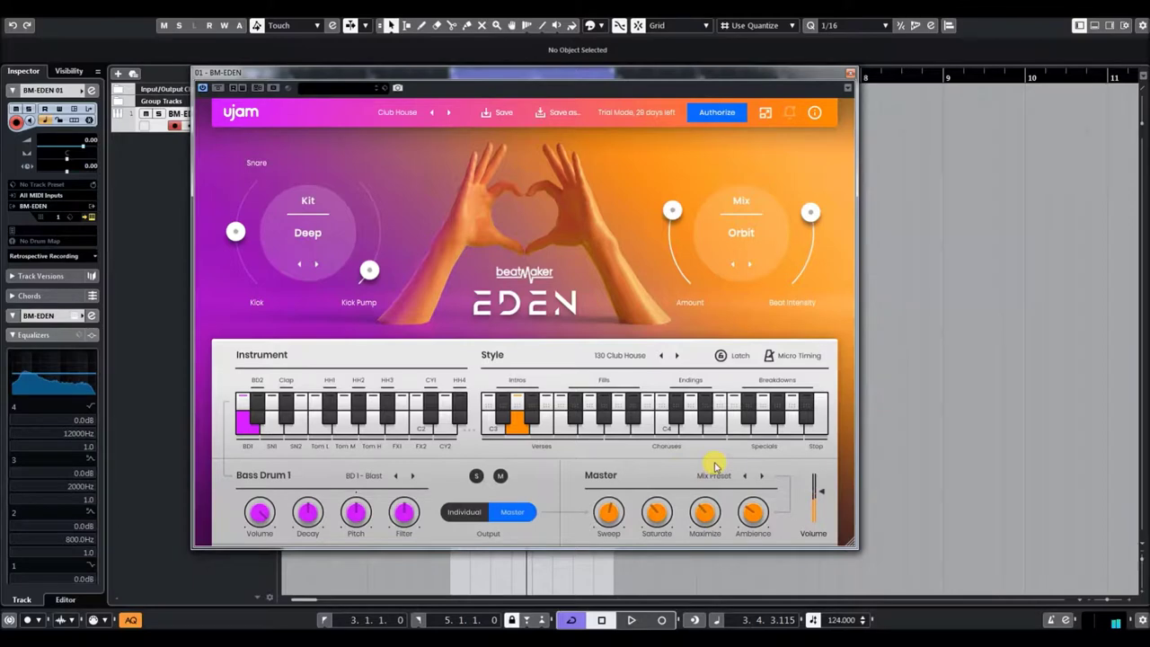
Switch the Club House mix to Solar, raise its Amount and adjust the master Sweep
left_click(748, 266)
left_click_drag(681, 212, 683, 186)
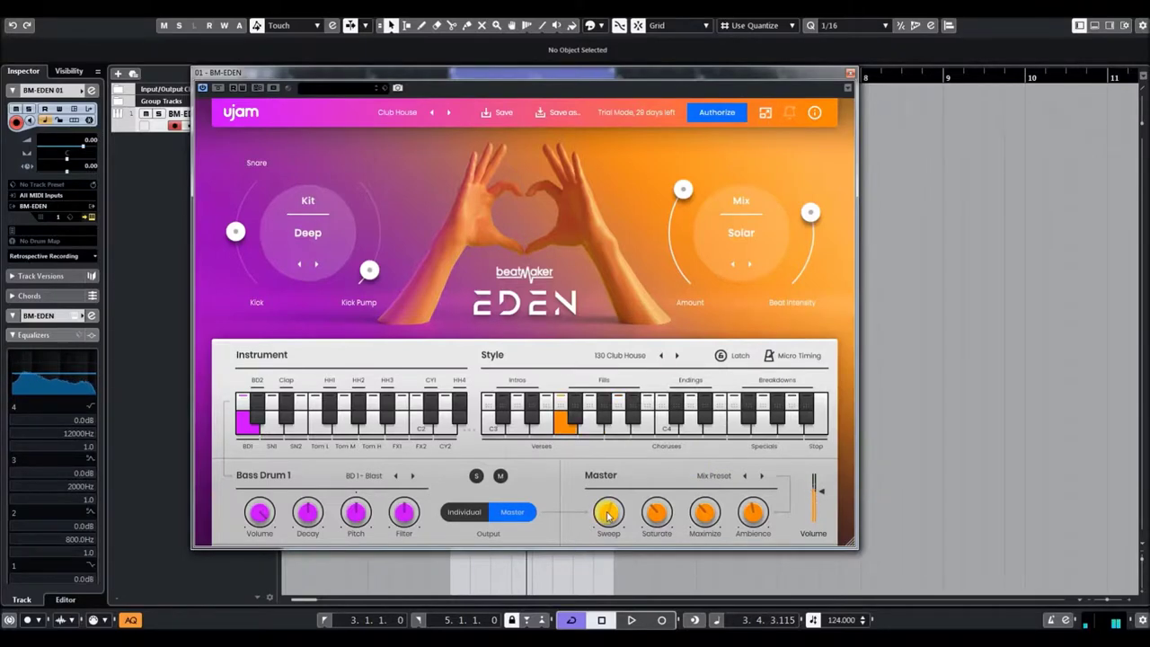
left_click_drag(608, 516, 679, 571)
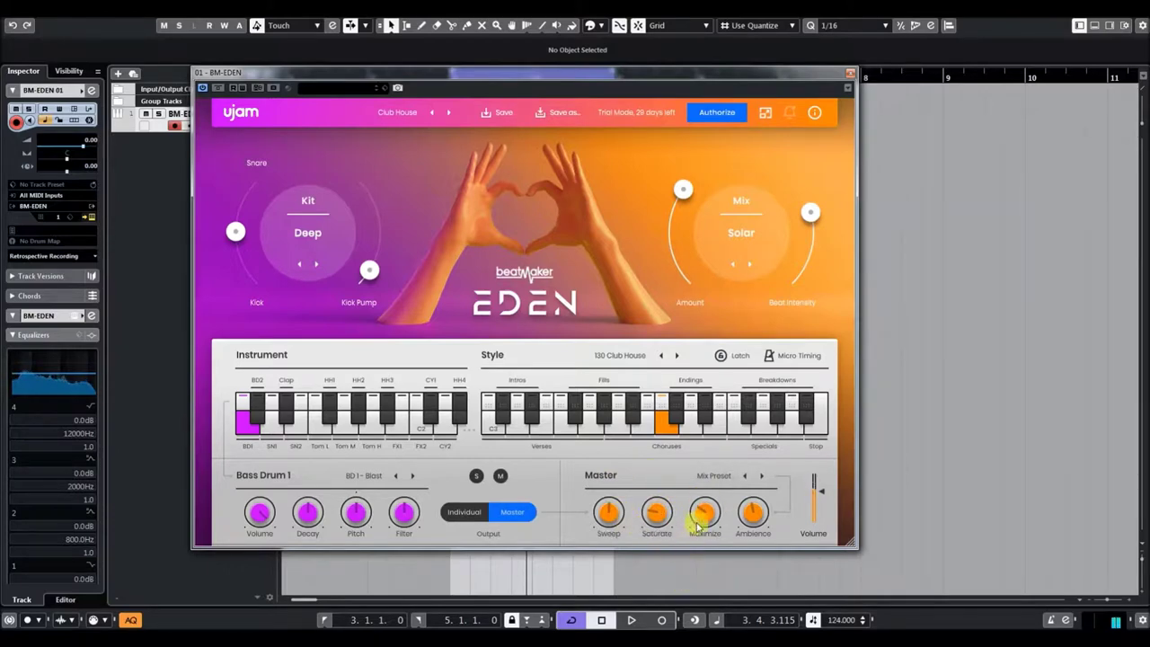
Change the mix to Eclipsed with a higher Beat Intensity, a medium Amount and the master Sweep at 10 %
left_click(763, 477)
left_click_drag(810, 212, 796, 187)
left_click_drag(683, 189, 699, 282)
left_click(750, 264)
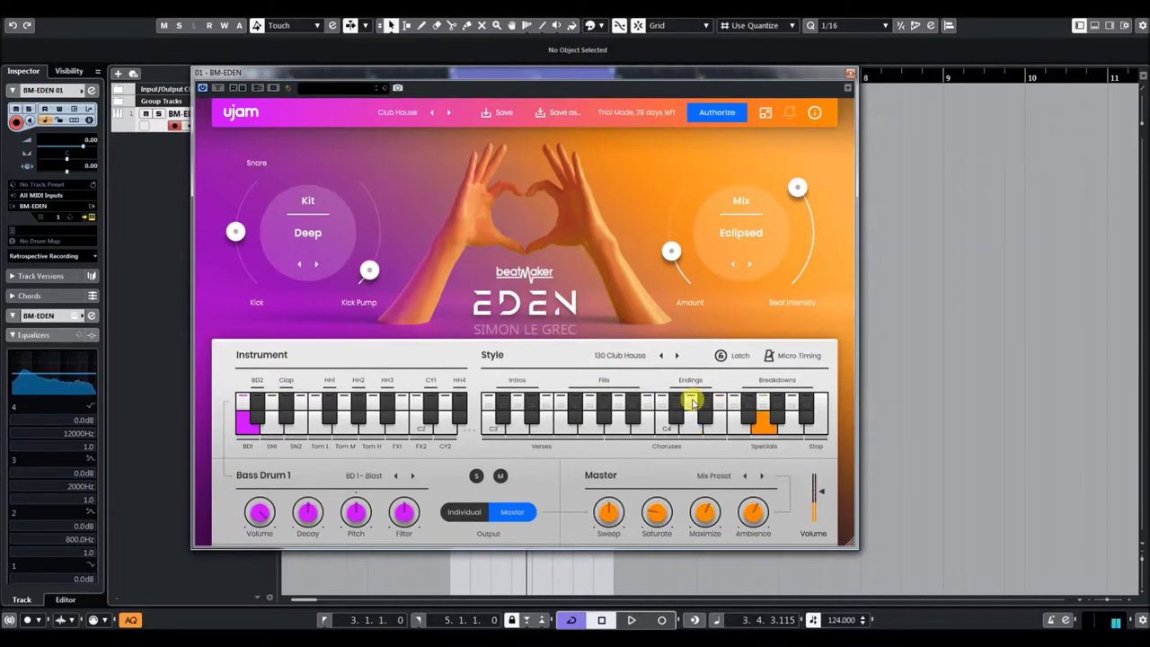
mouse_move(608, 515)
left_mouse_down()
mouse_move(605, 470)
mouse_move(624, 511)
left_mouse_up()
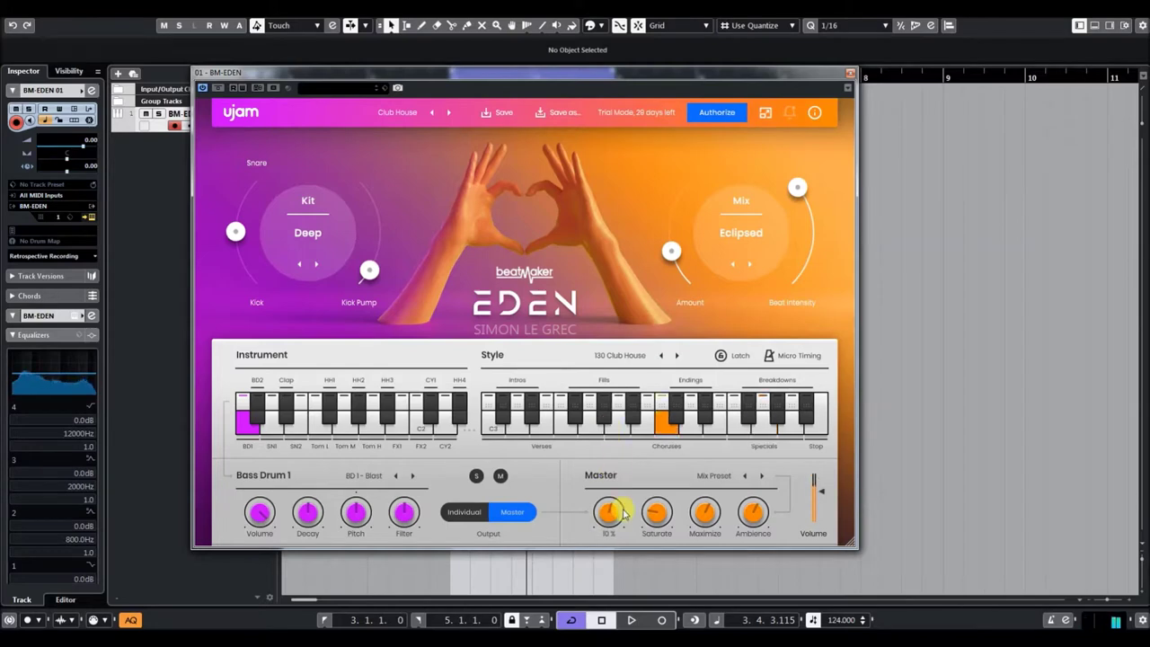
left_click_drag(673, 250, 676, 230)
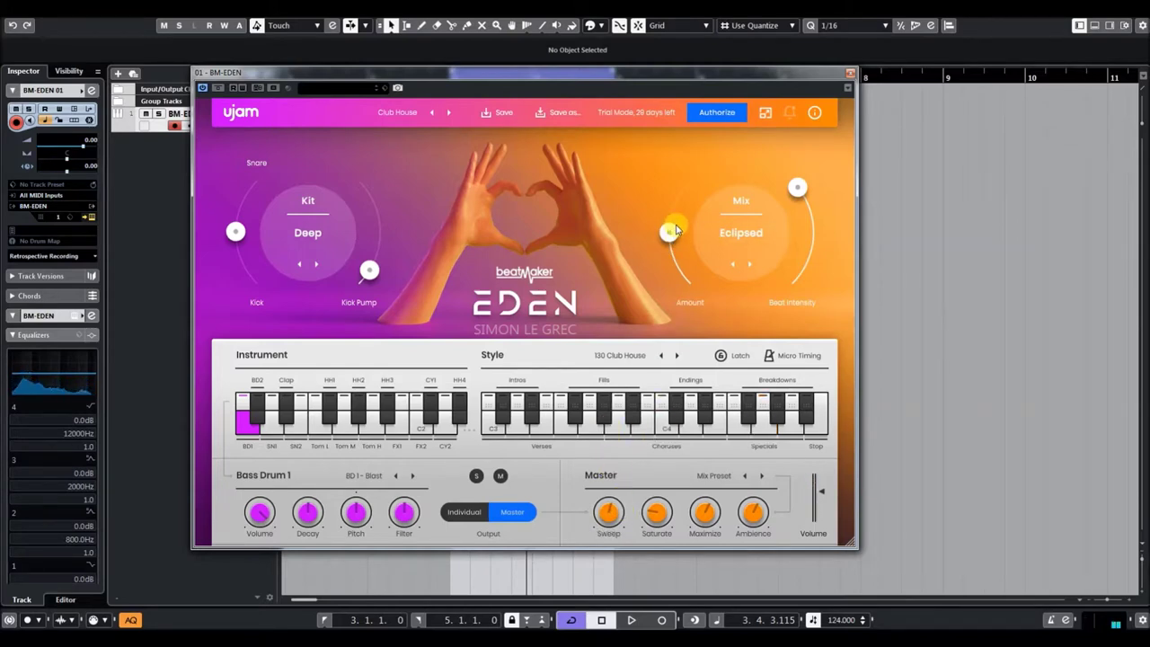
Load the House Wife preset from the Hard factory presets
left_click(399, 111)
mouse_move(402, 131)
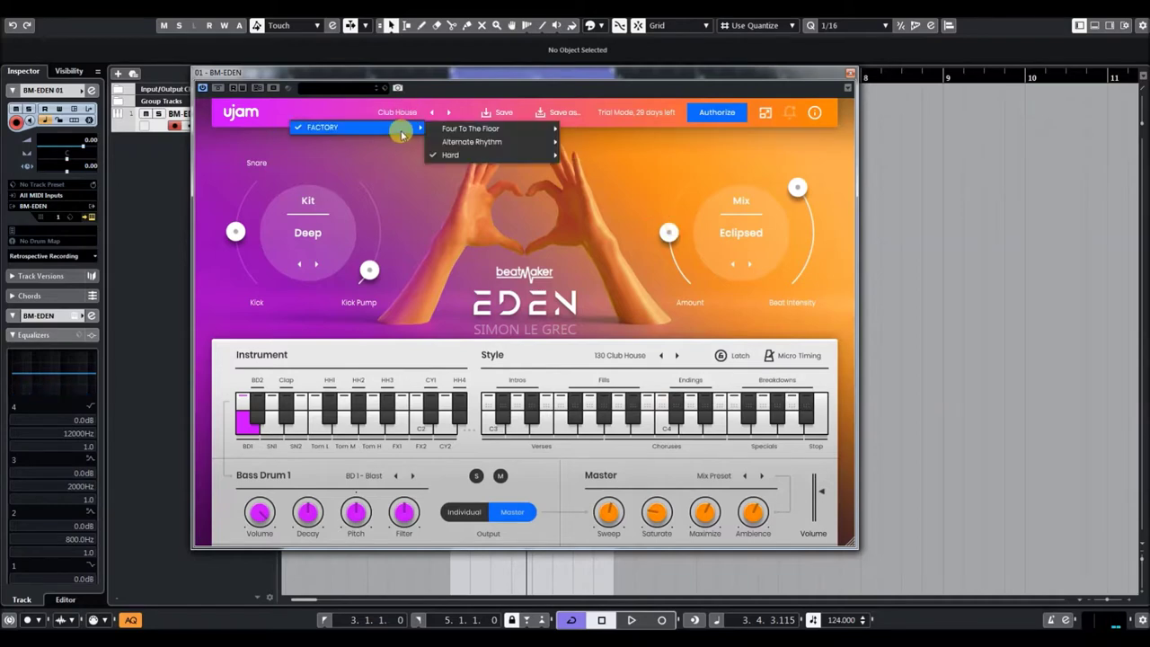
mouse_move(482, 154)
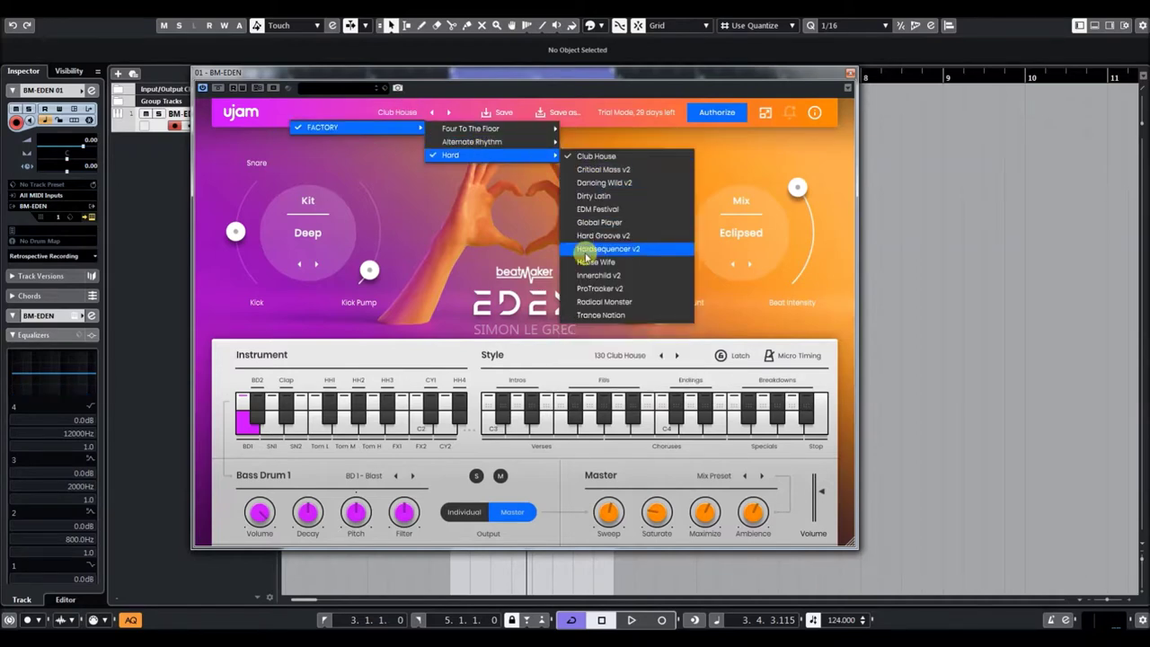
left_click(588, 261)
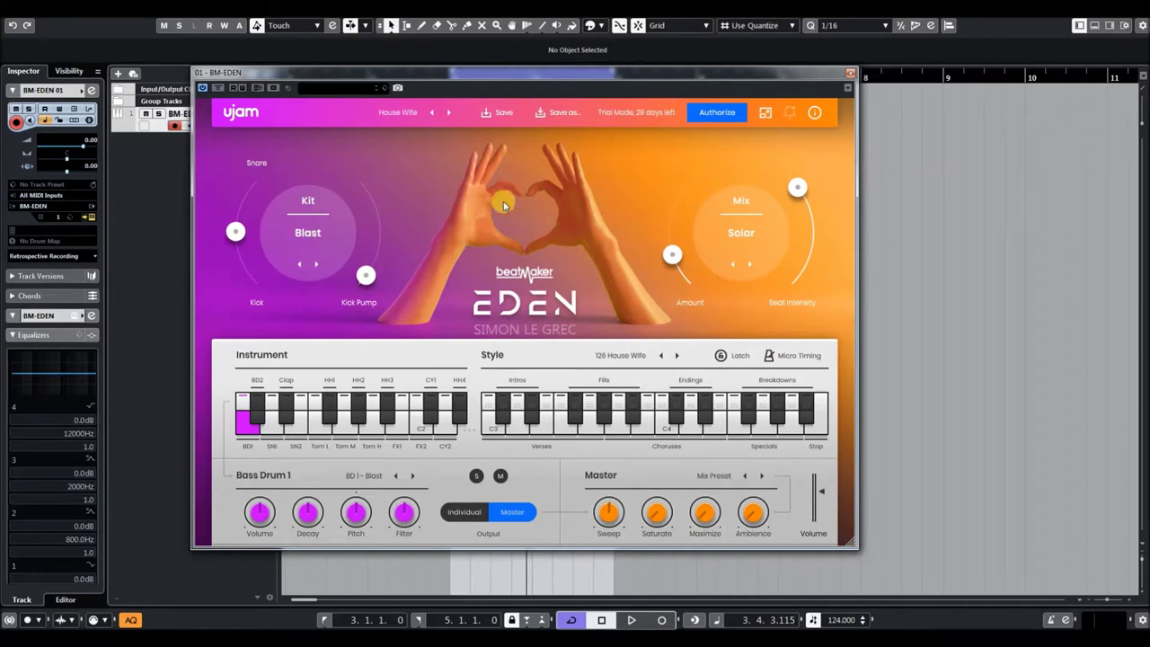
Audition the Hardsequencer v2 and House Wife presets, then load Innerchild v2 and bring its master Sweep back near the centre
left_click(432, 112)
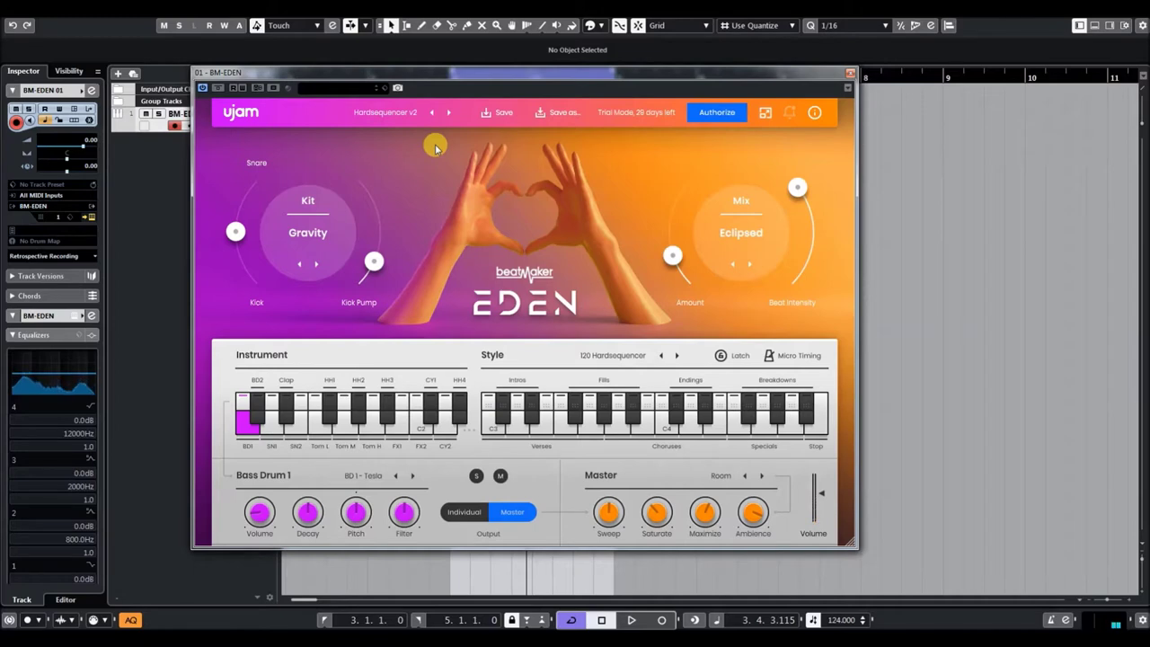
left_click(449, 113)
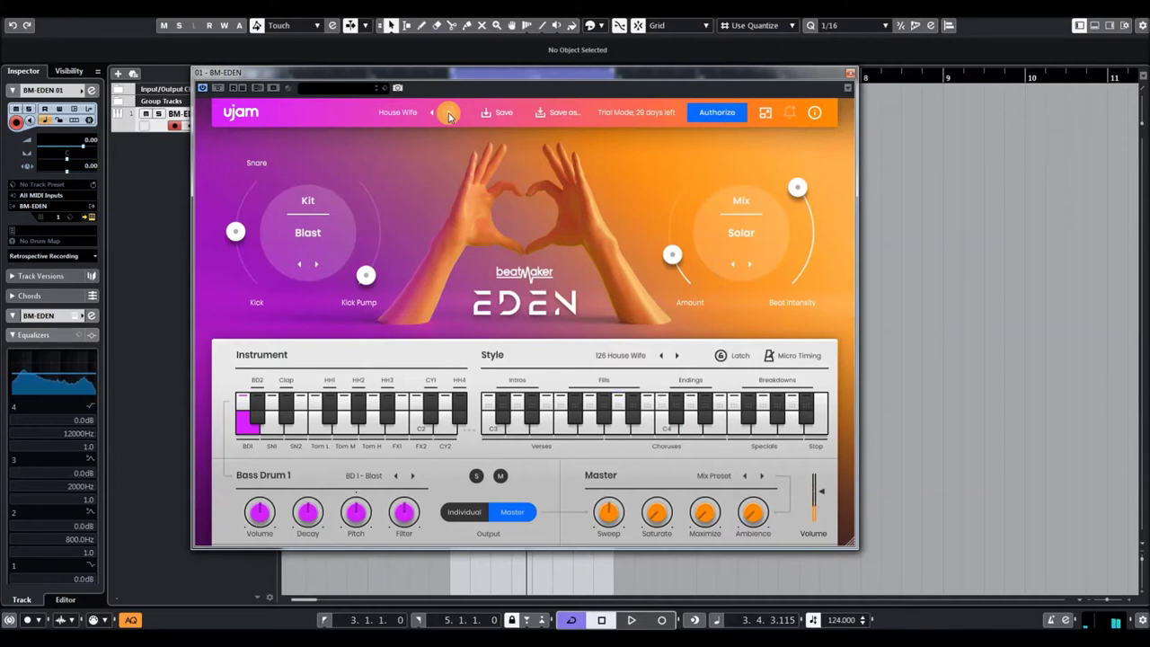
left_click(448, 114)
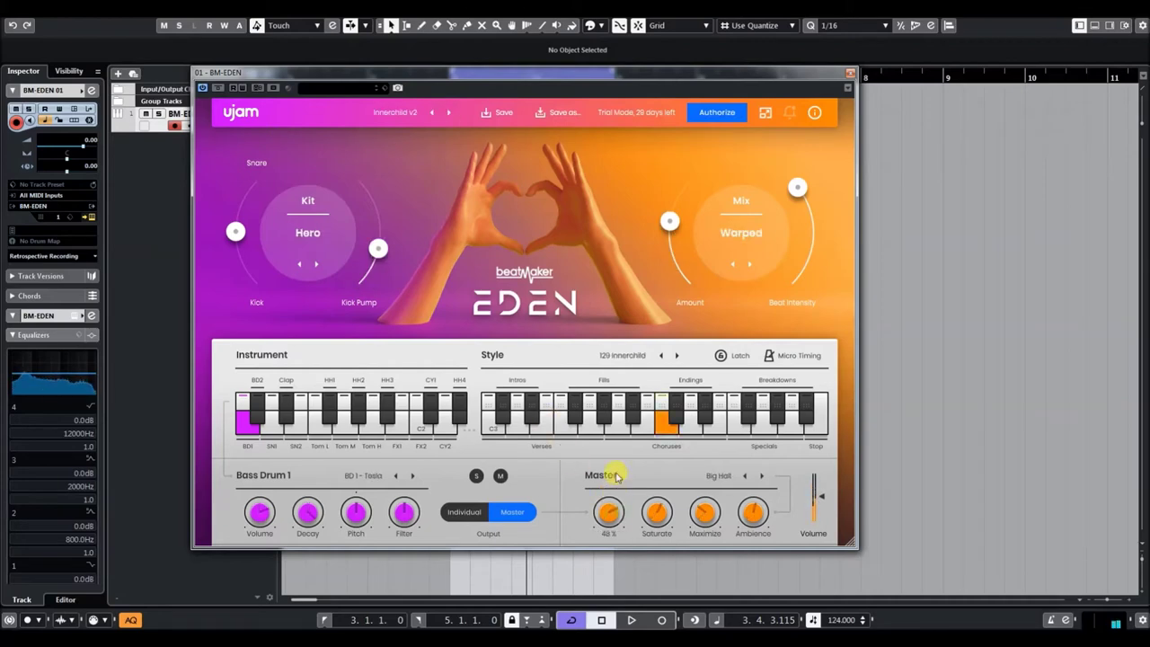
left_click_drag(617, 409, 613, 516)
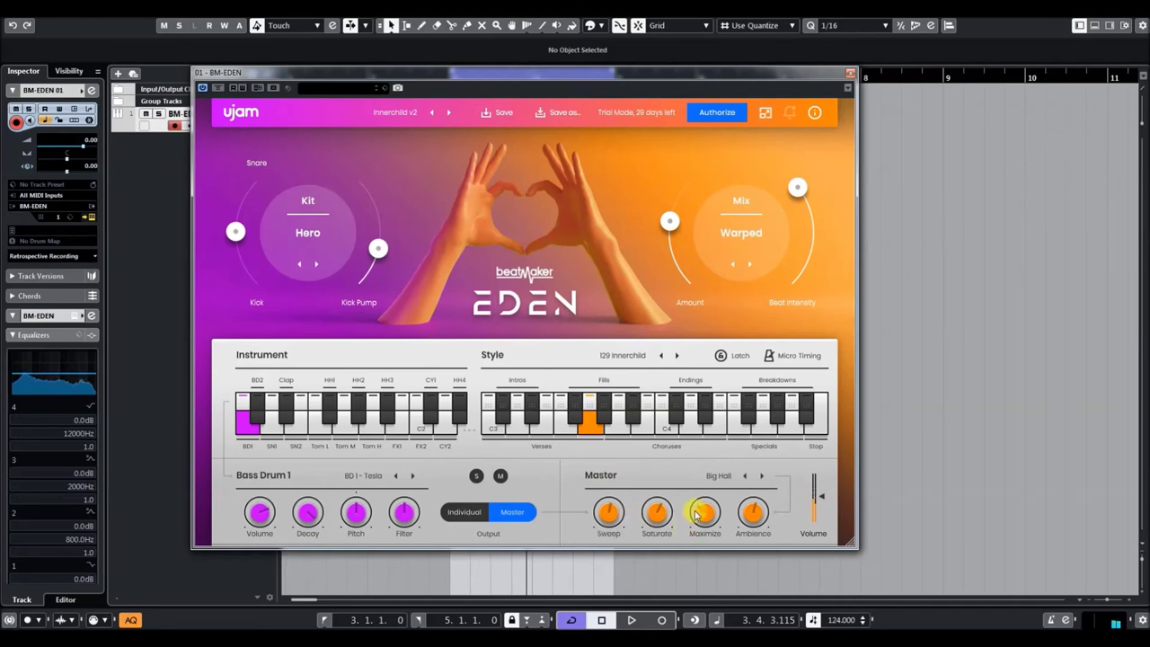